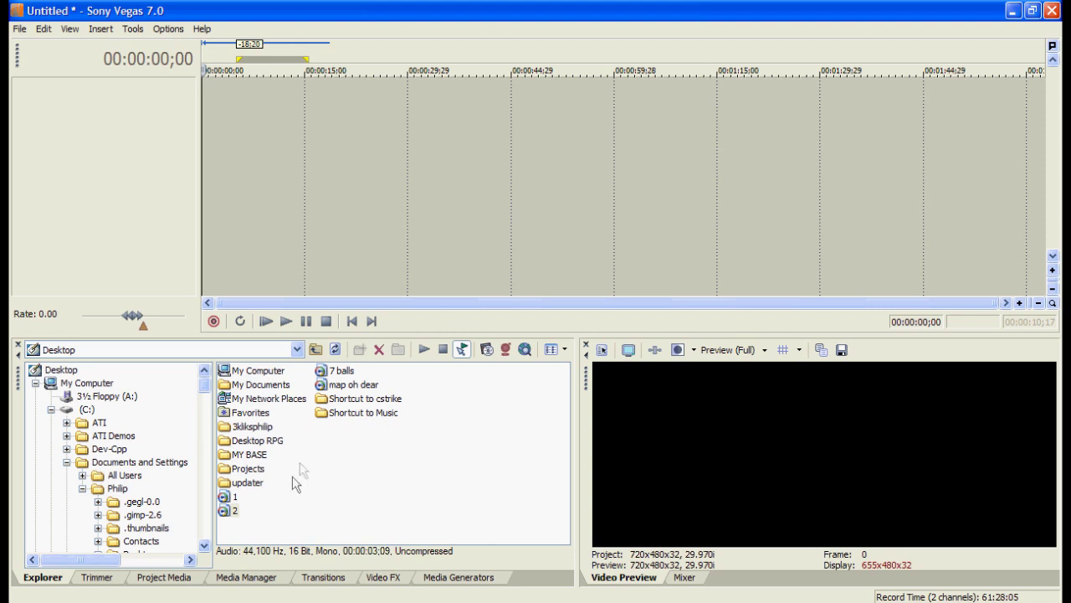
Look over the 7 balls, map oh dear and 2 files, then drop audio file 1 at 00:00:00.
click(338, 371)
click(347, 384)
click(232, 510)
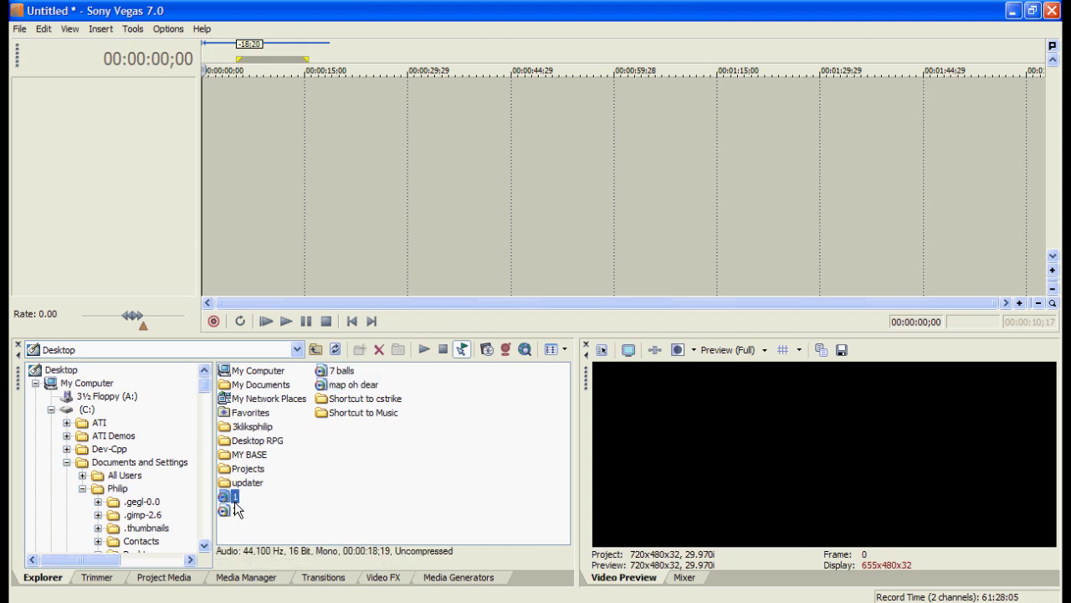
drag(234, 496, 258, 102)
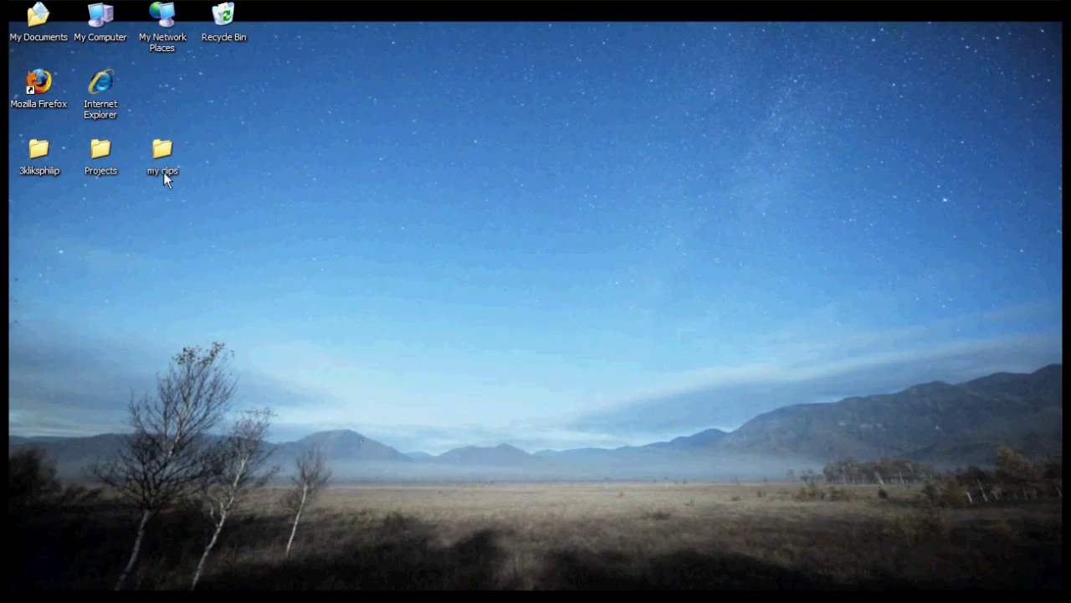
double_click(163, 171)
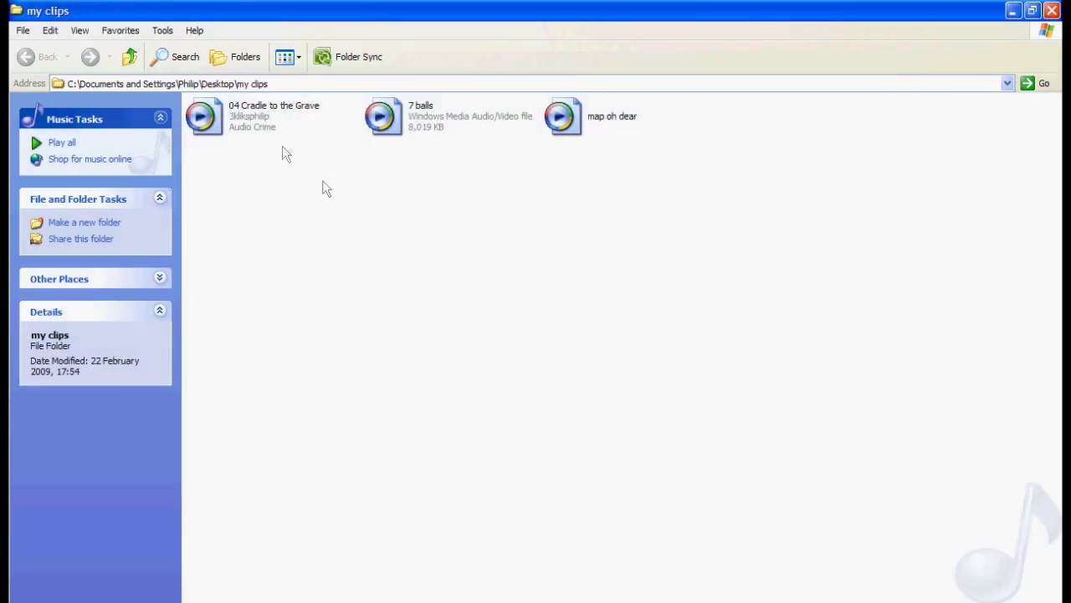
double_click(394, 8)
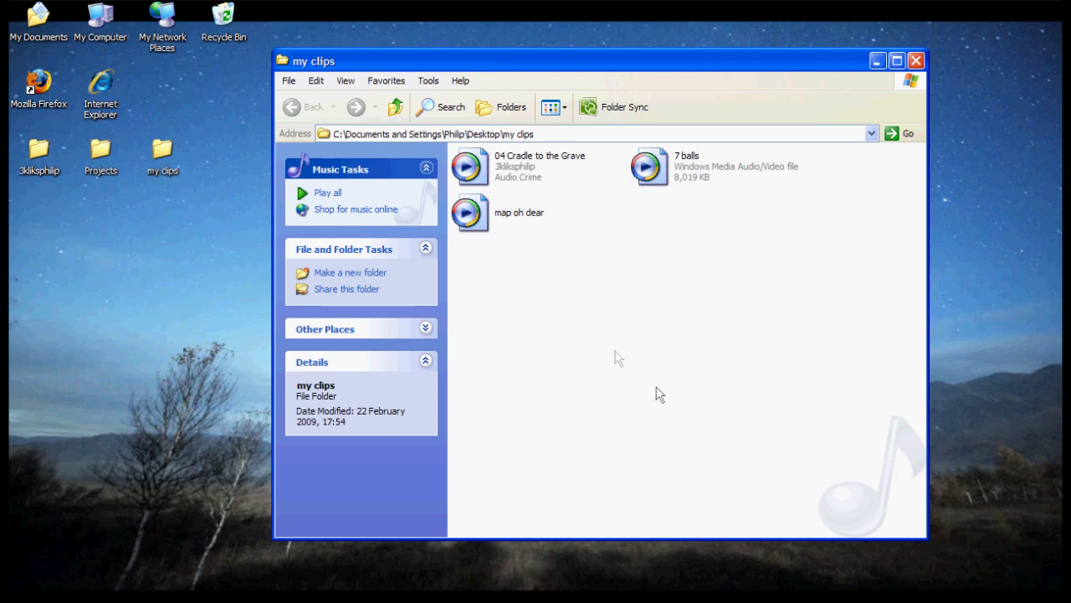
click(517, 177)
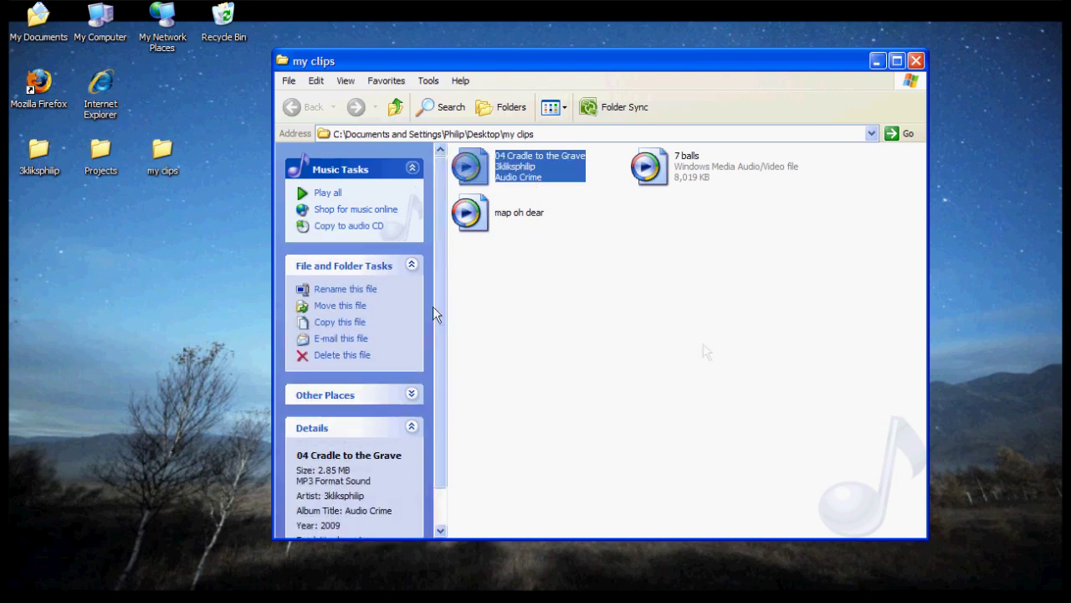
click(694, 173)
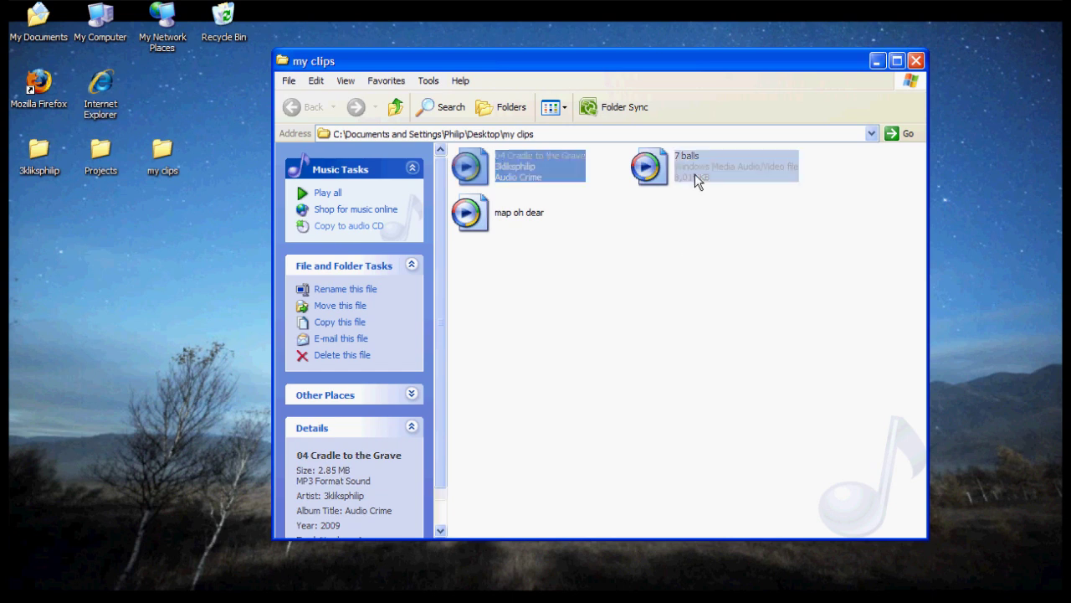
click(475, 224)
click(530, 230)
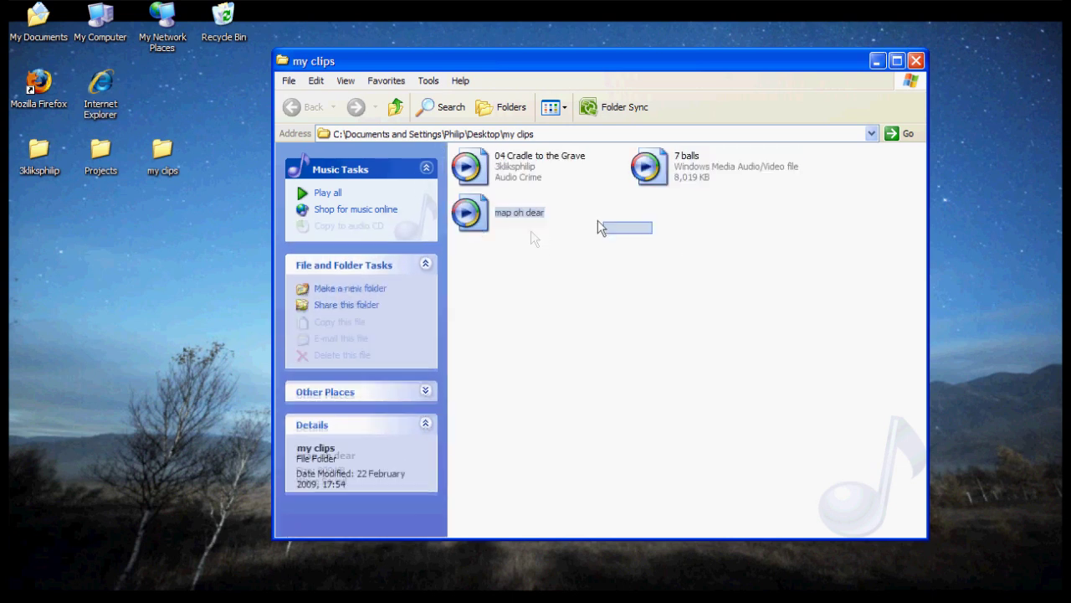
key(alt+F4)
Launch Vegas 7.0 from the Start menu to get an empty Untitled project.
key(super)
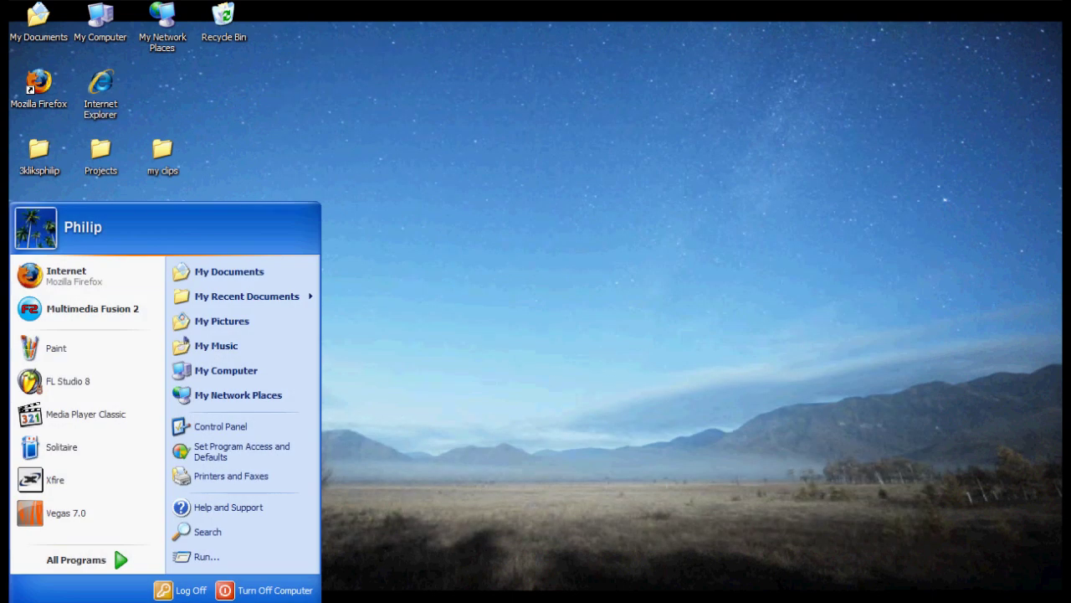
click(97, 512)
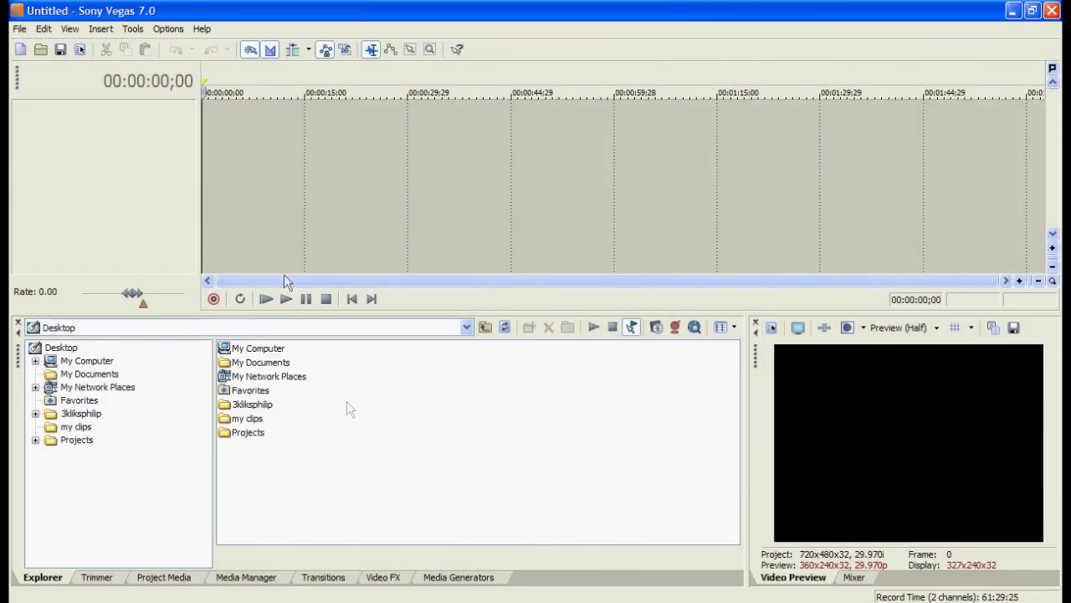
Open the my clips folder and drop the 7 balls video at the timeline start.
double_click(247, 418)
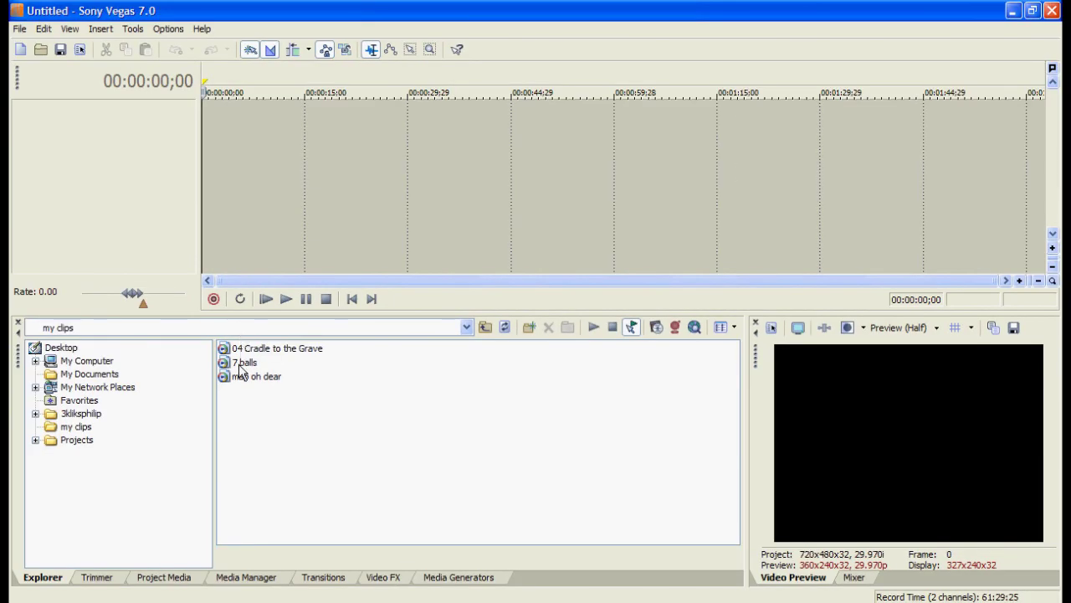
click(243, 362)
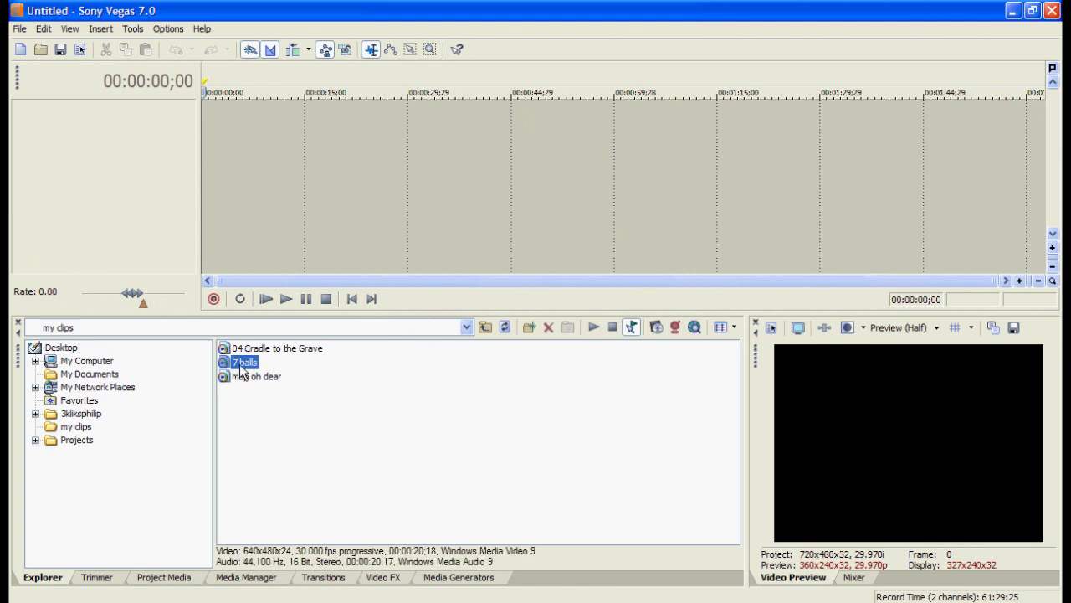
drag(241, 367, 207, 134)
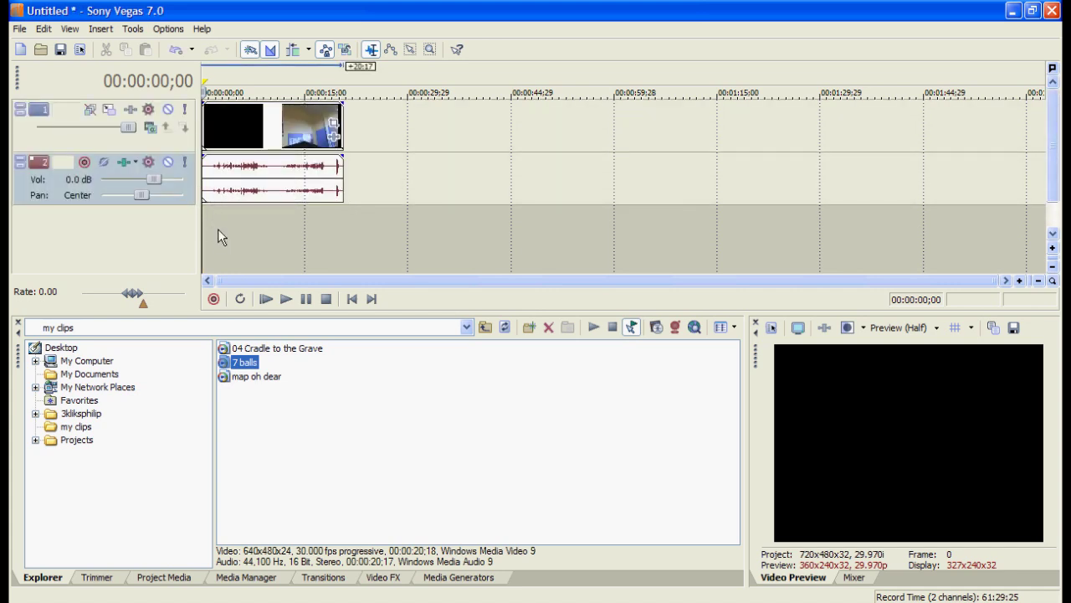
Scrub the 7 balls clip at about 2, 11, 16, 5, 13 and 3 seconds.
click(218, 229)
click(283, 225)
click(315, 232)
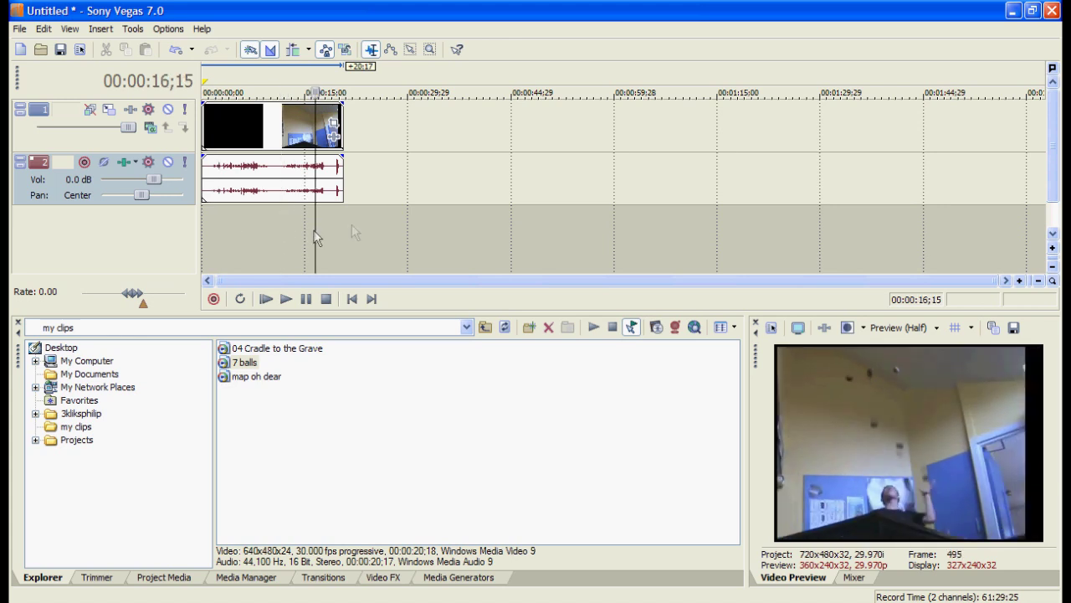
click(237, 225)
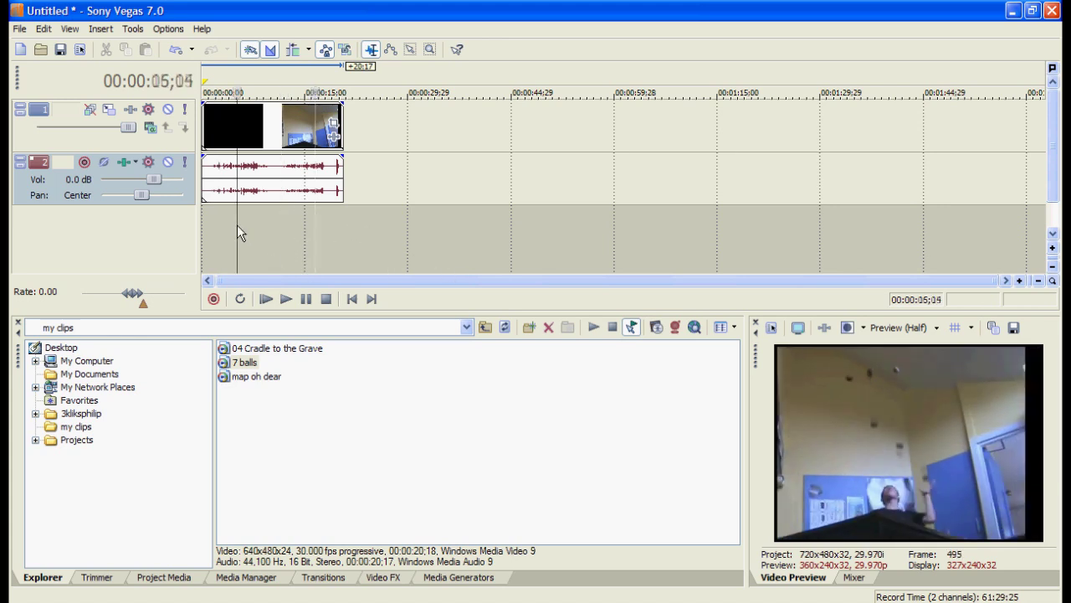
click(295, 227)
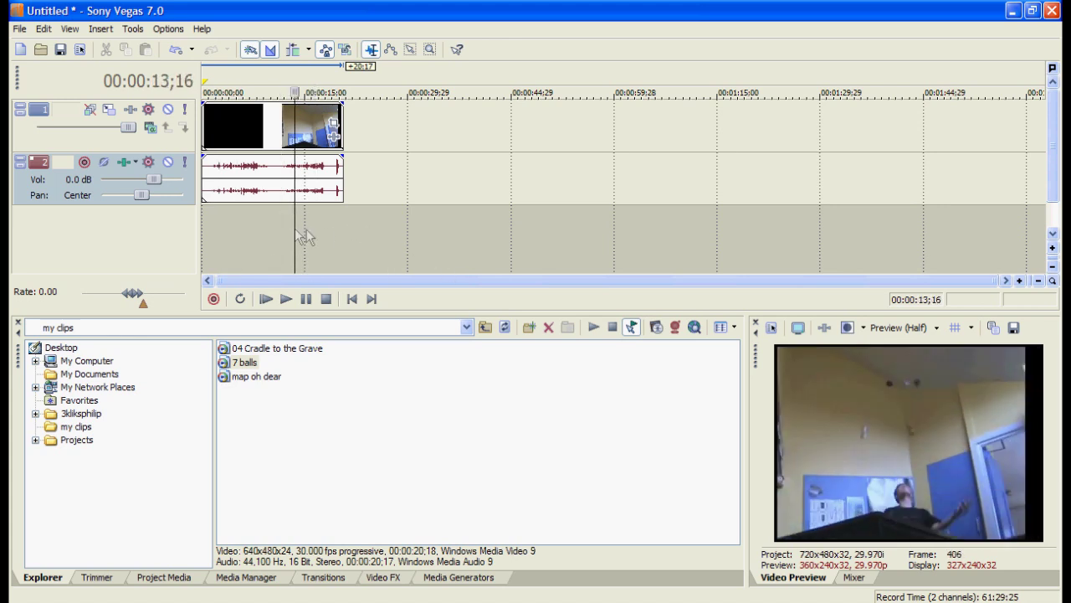
click(226, 231)
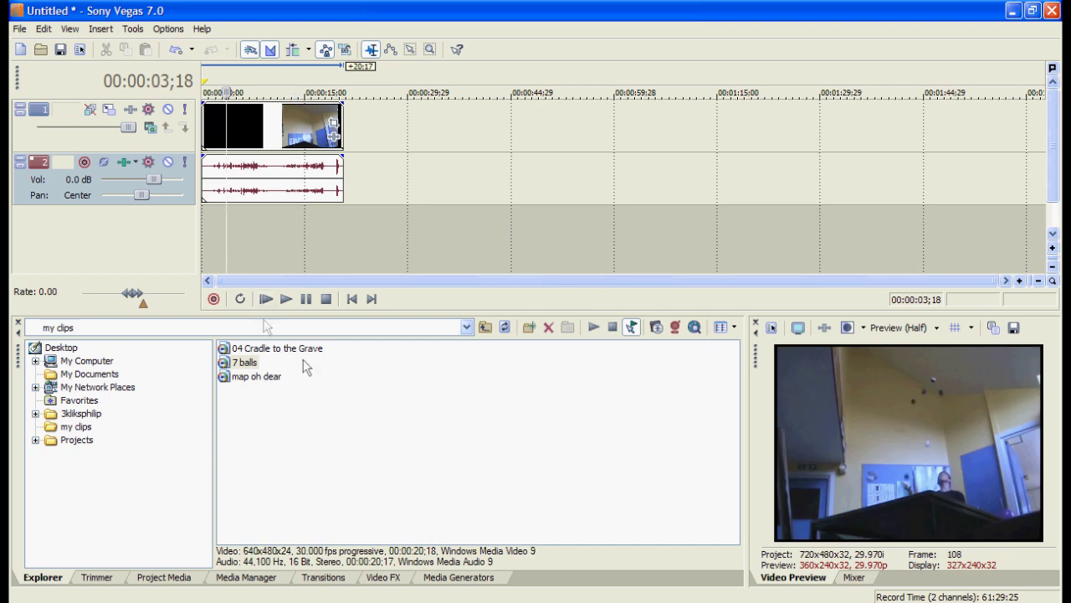
Play and stop the preview, then slide the clip to start about four seconds in.
click(285, 301)
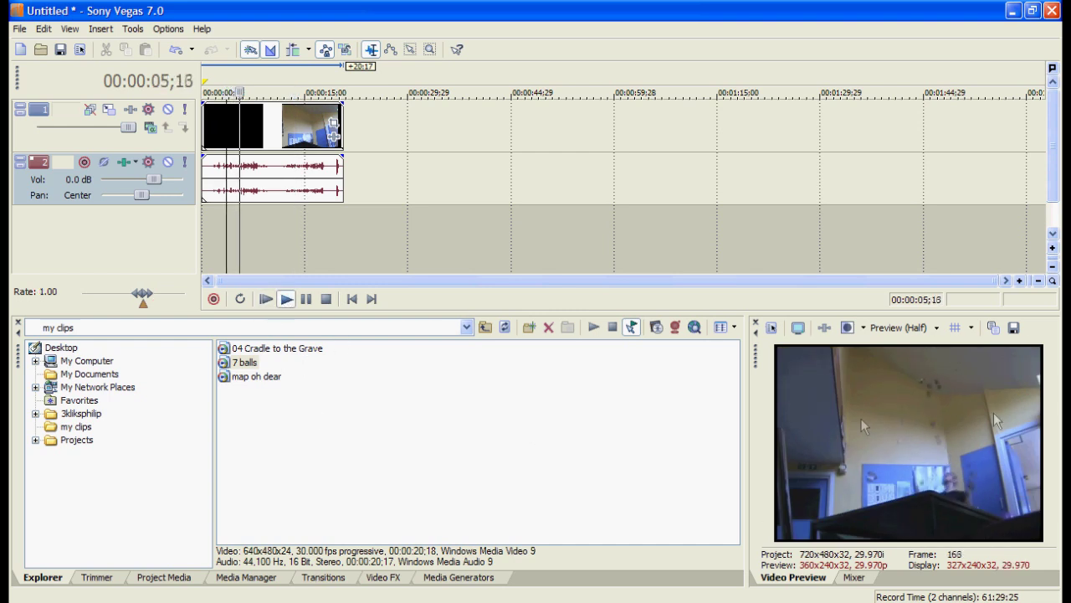
click(306, 299)
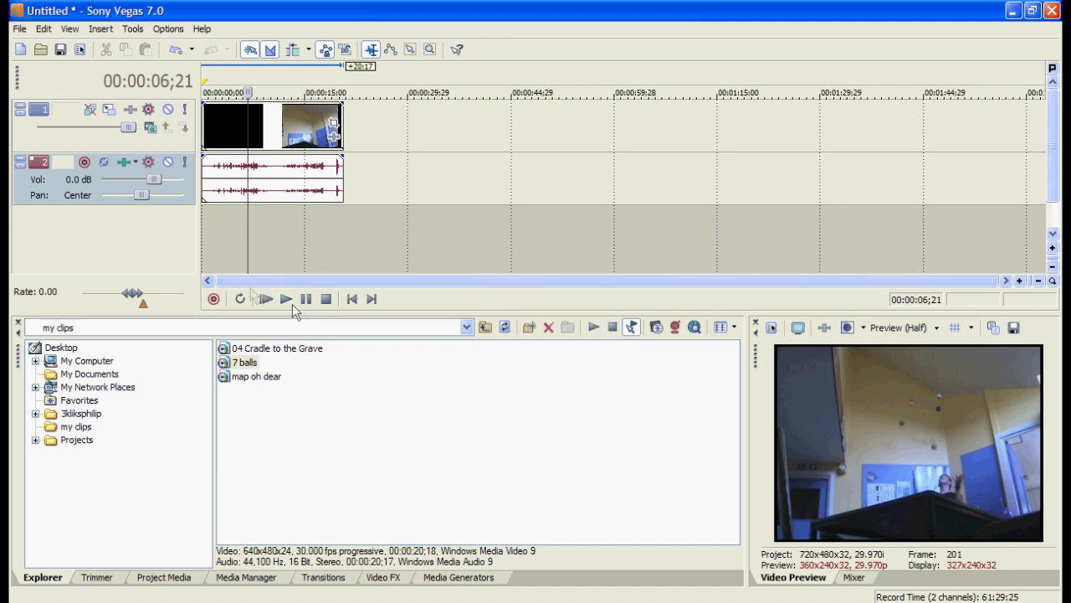
click(204, 235)
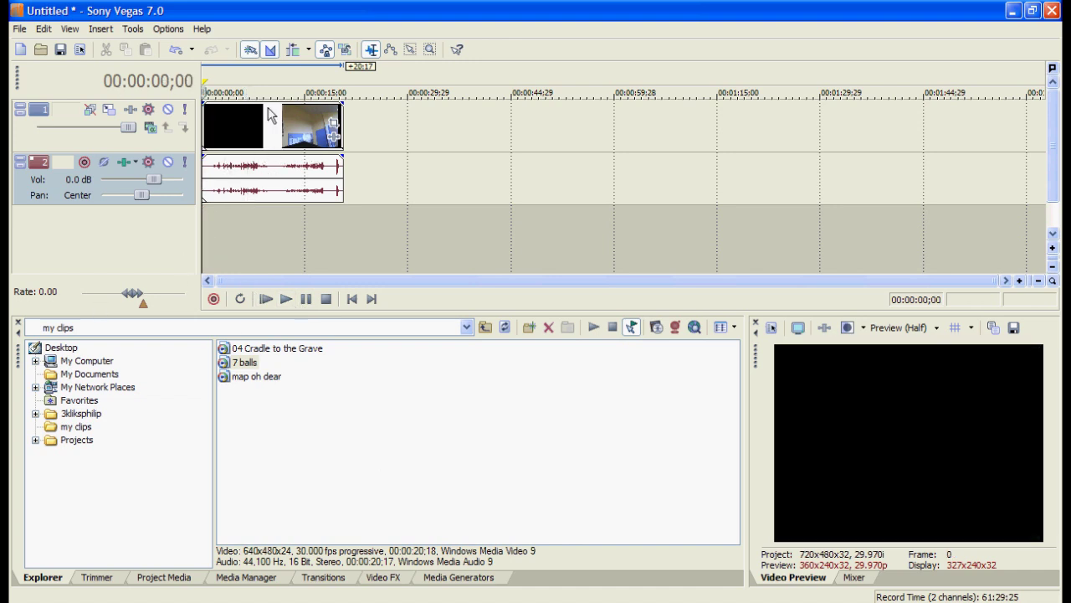
drag(228, 127, 257, 126)
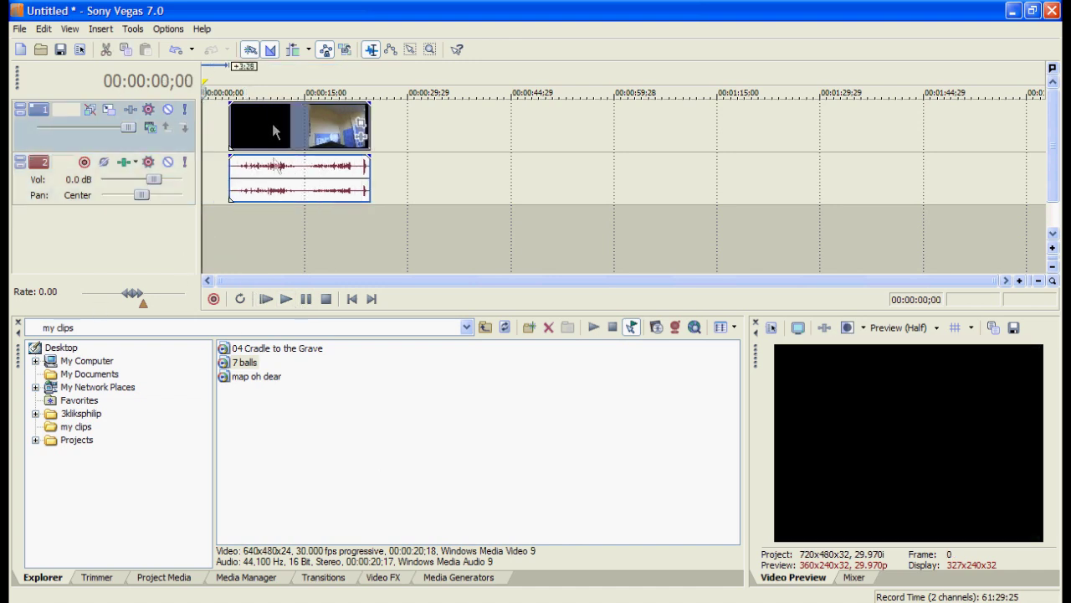
Check the frame at 00:00:06;17, then trial-trim and restore the 7 balls event's start.
click(250, 230)
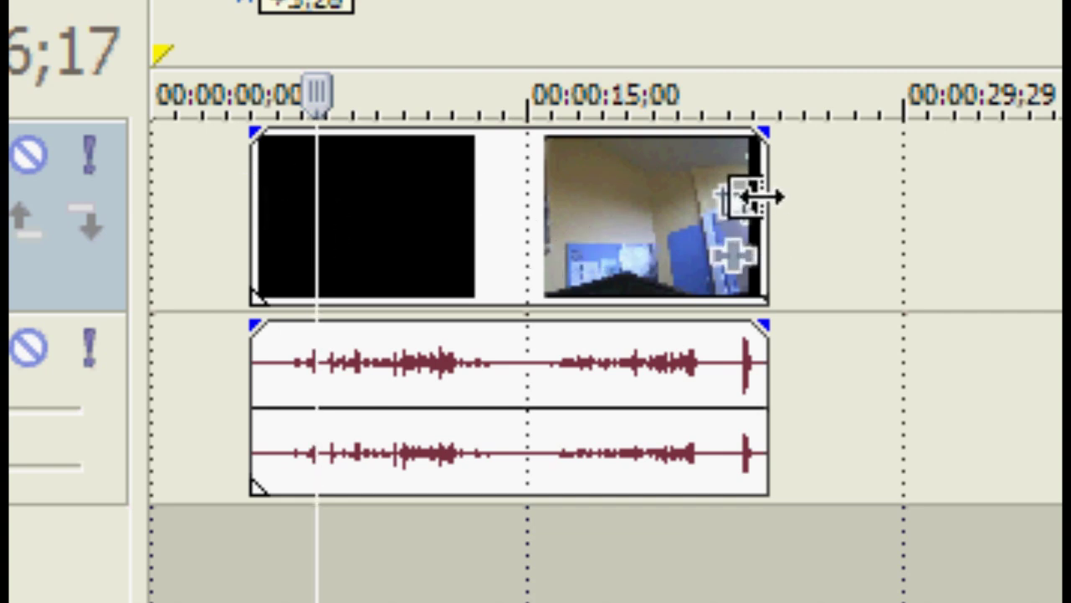
click(260, 182)
drag(256, 182, 538, 184)
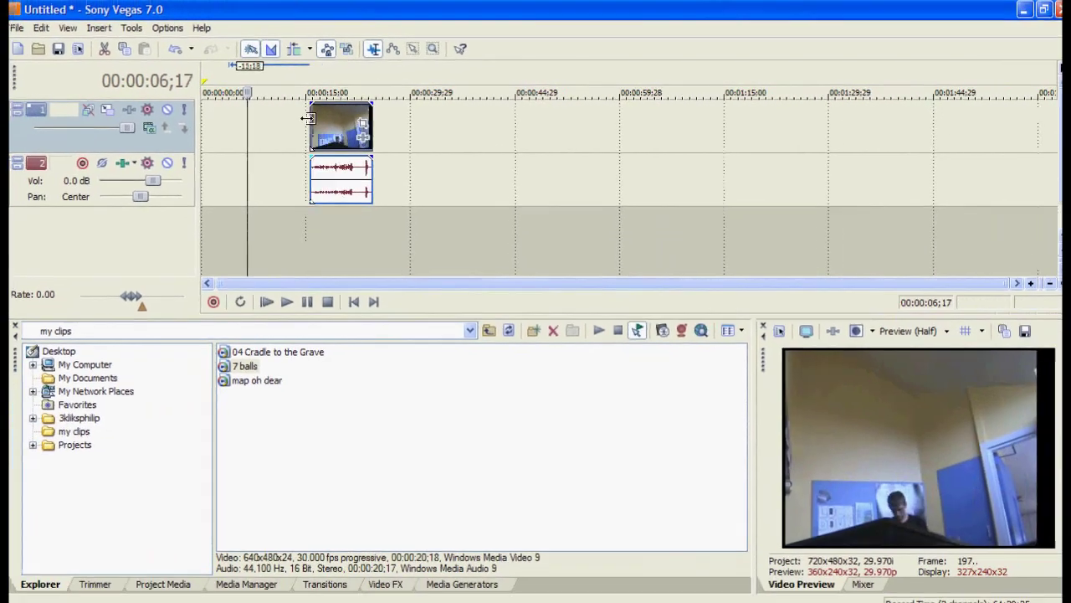
drag(308, 117, 230, 133)
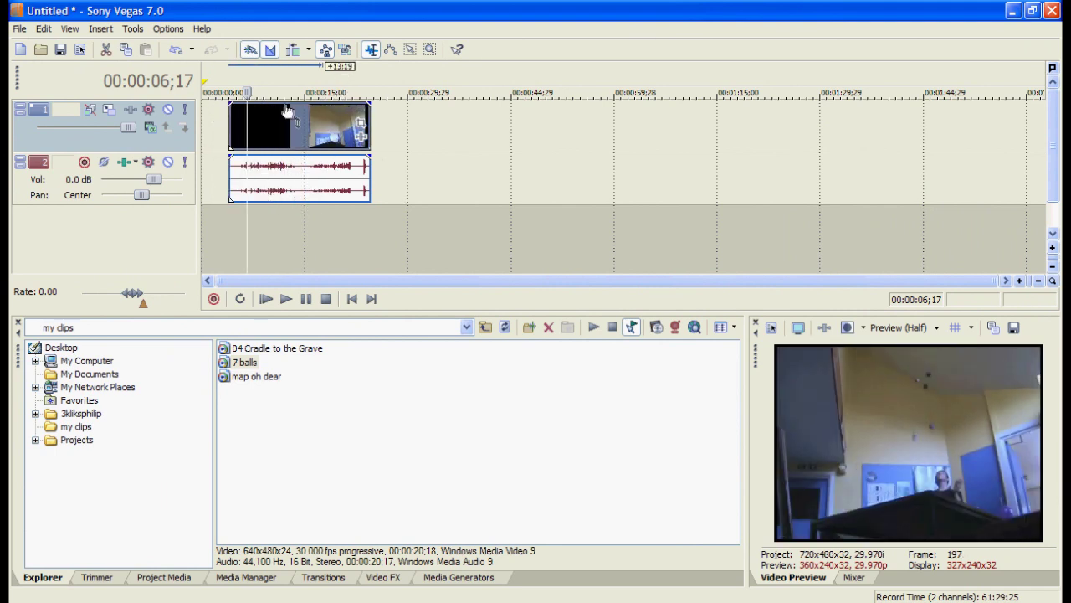
click(306, 222)
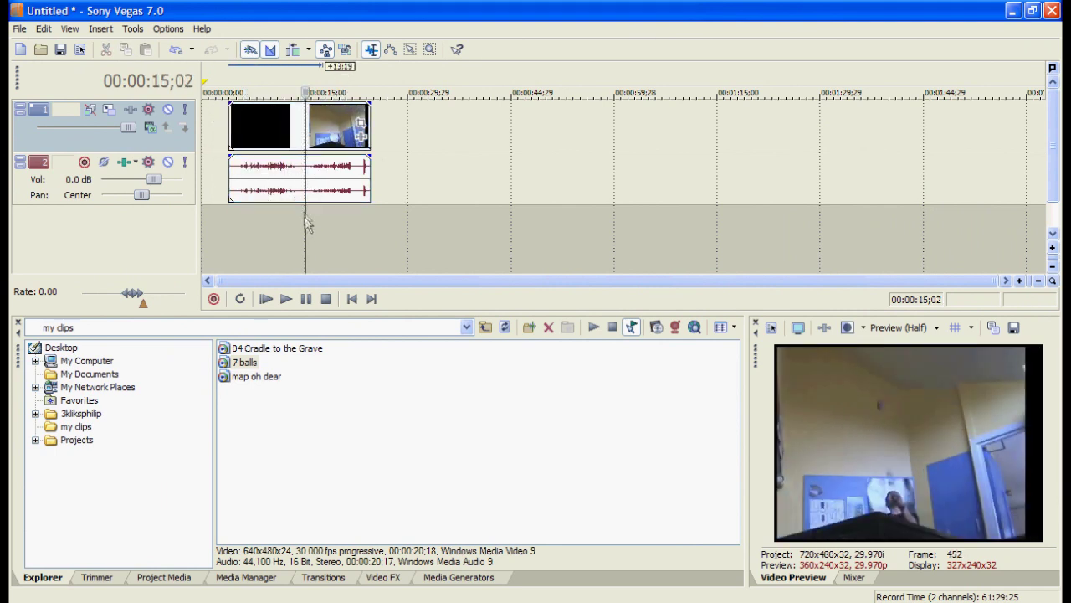
scroll(299, 224, up, 3)
scroll(299, 226, down, 3)
scroll(351, 203, up, 3)
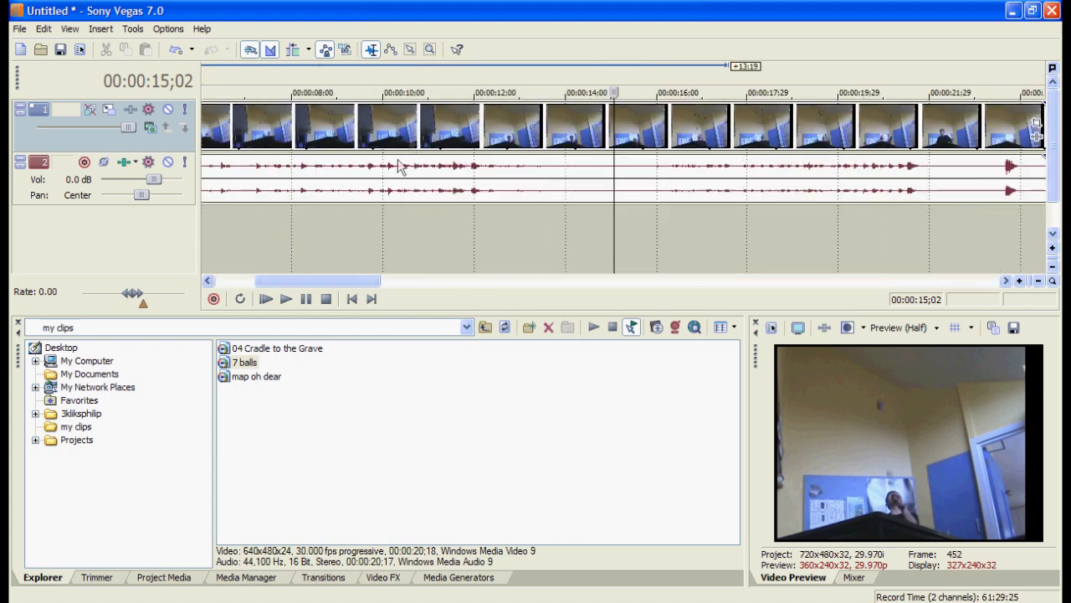
scroll(376, 157, down, 1)
click(279, 226)
scroll(316, 120, up, 2)
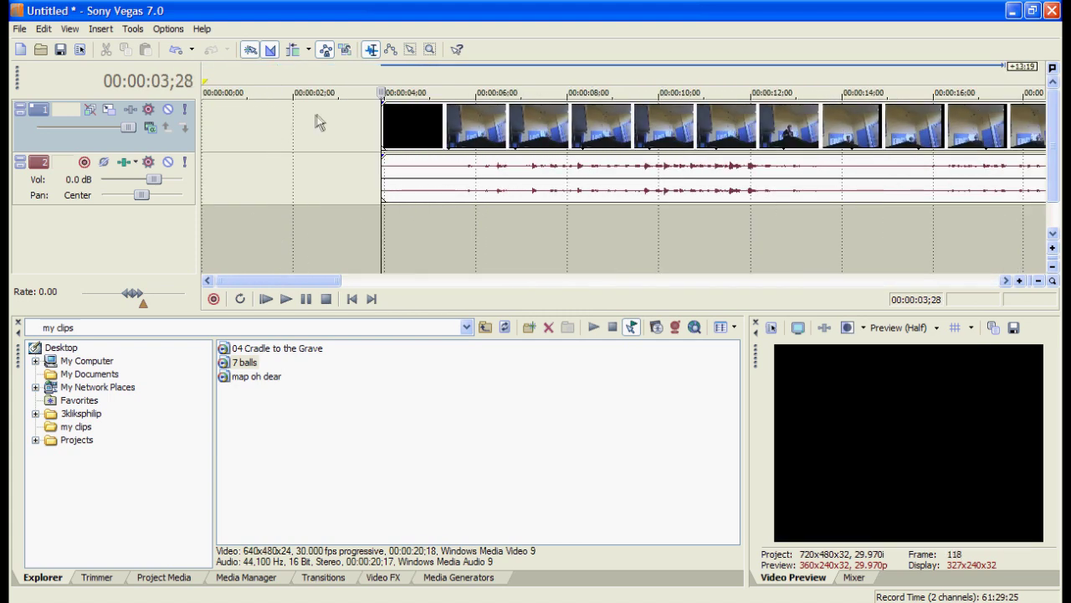
click(395, 122)
scroll(406, 220, down, 3)
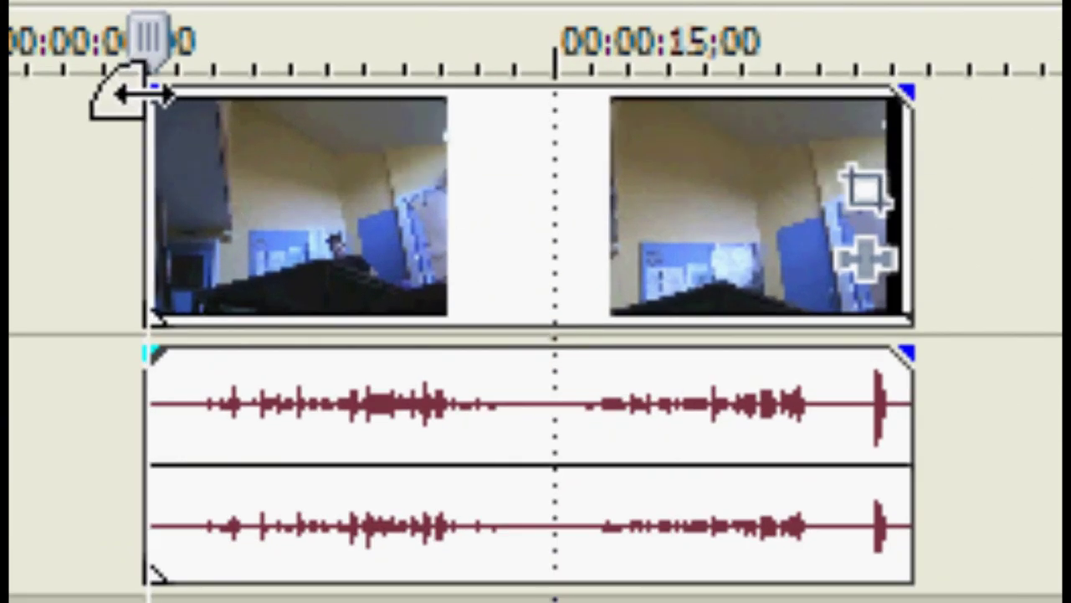
Add a roughly 6.5-second fade-in to the 7 balls video and stop the preview.
drag(146, 89, 391, 93)
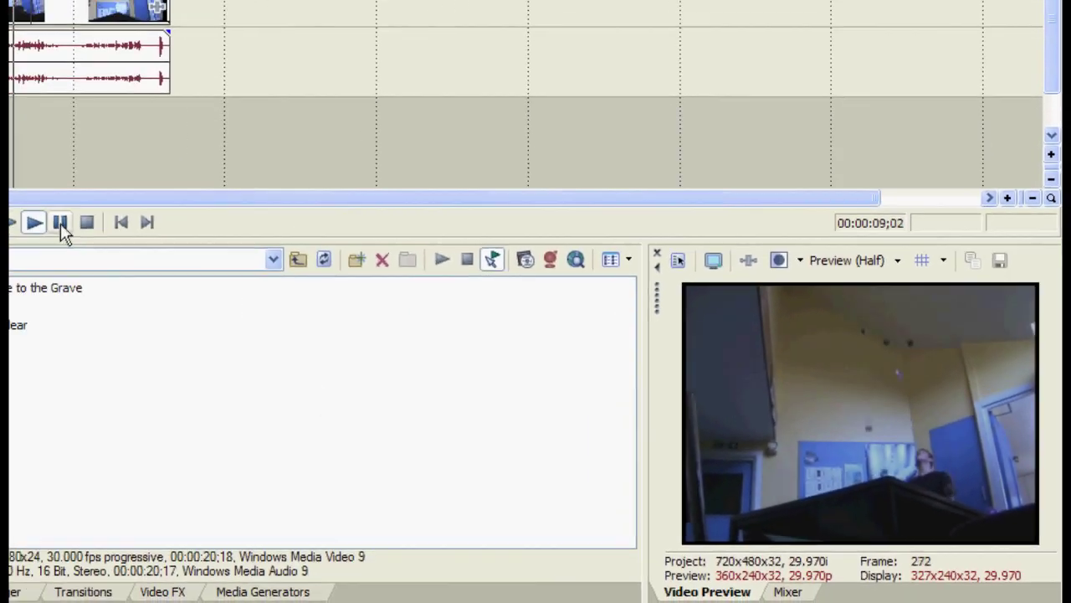
click(60, 222)
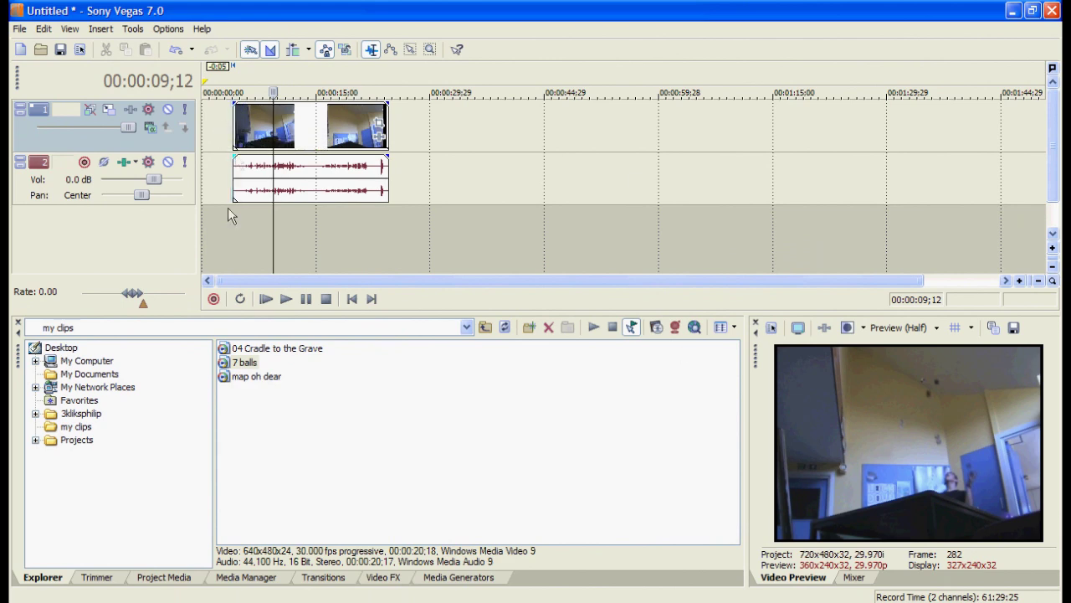
Add a second 7 balls clip and overlap it onto the first to create a crossfade.
drag(241, 366, 433, 126)
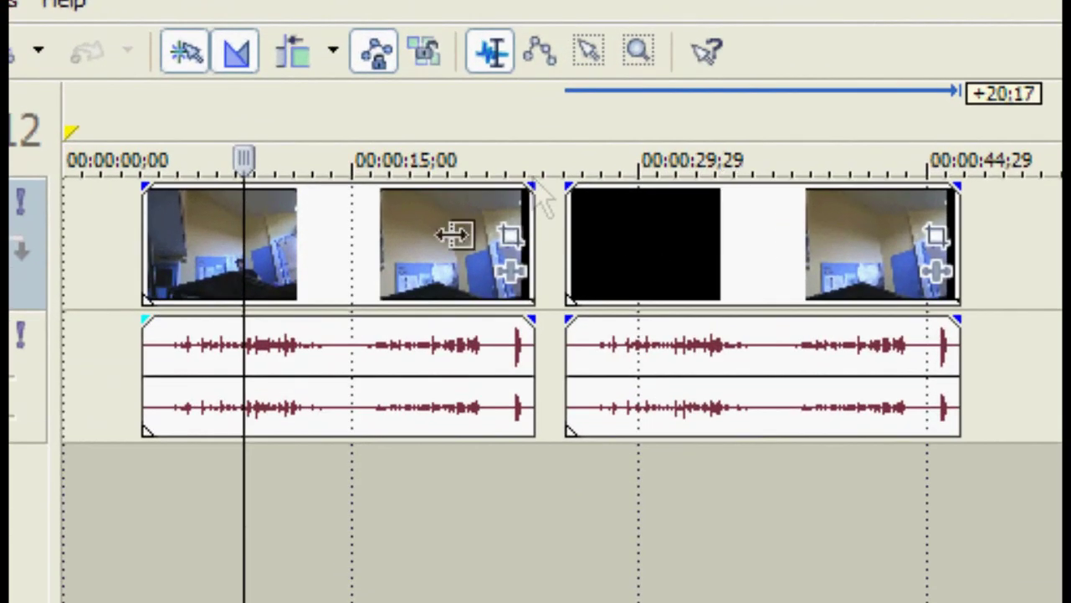
drag(649, 230, 574, 239)
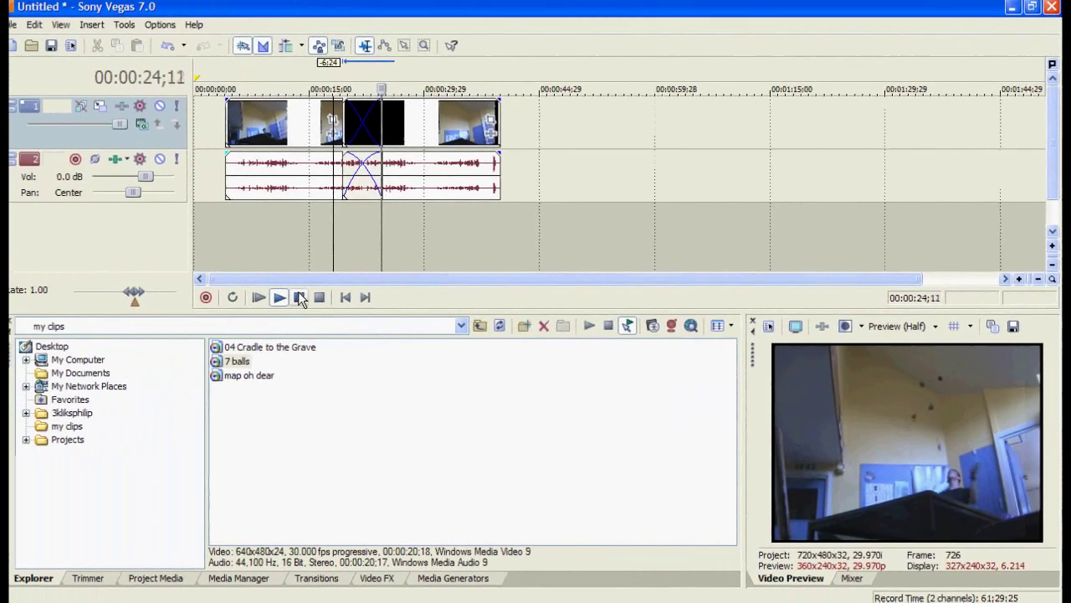
Pause playback and slide the third video event right, shortening the crossfade to about 3 seconds.
click(299, 299)
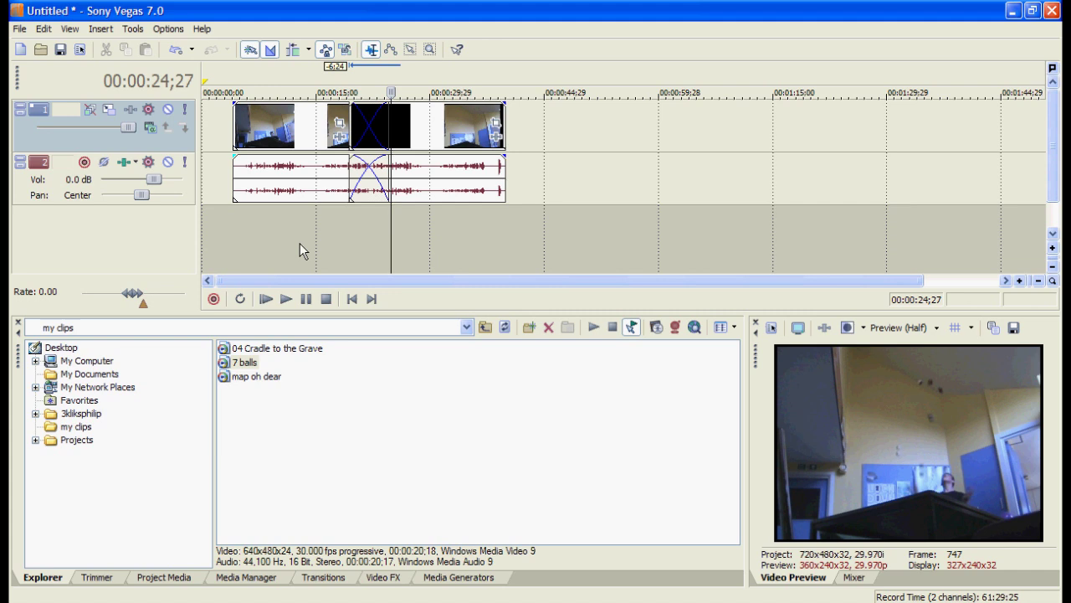
click(300, 243)
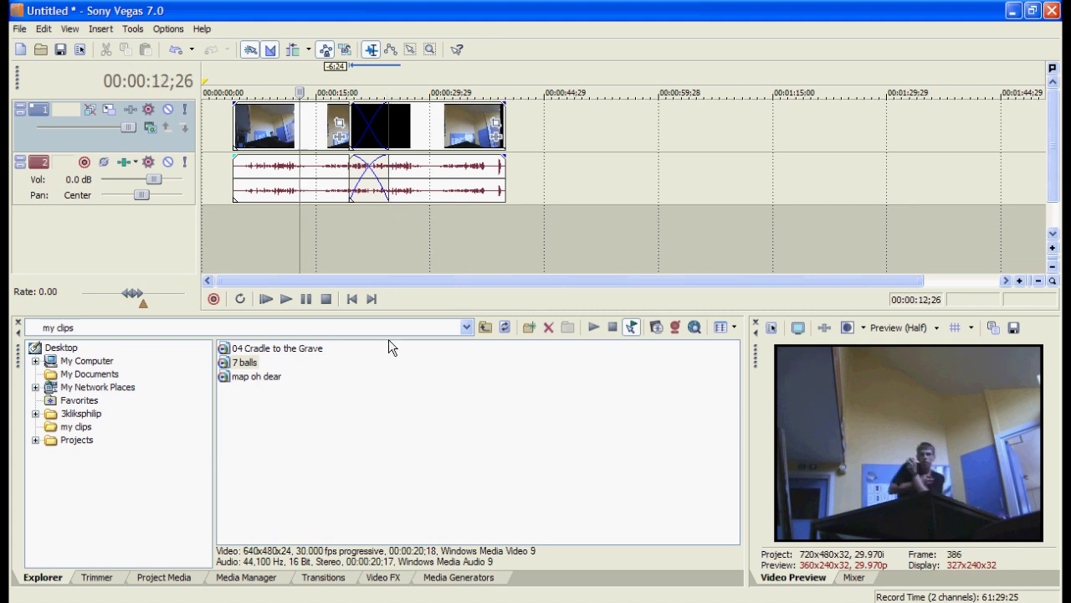
click(453, 126)
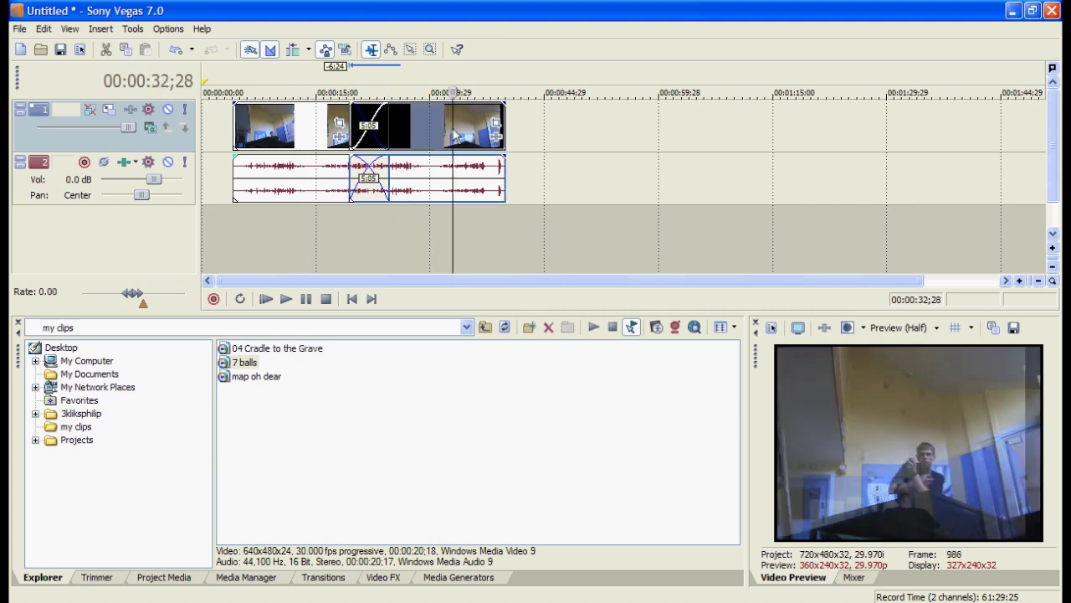
drag(422, 116, 441, 123)
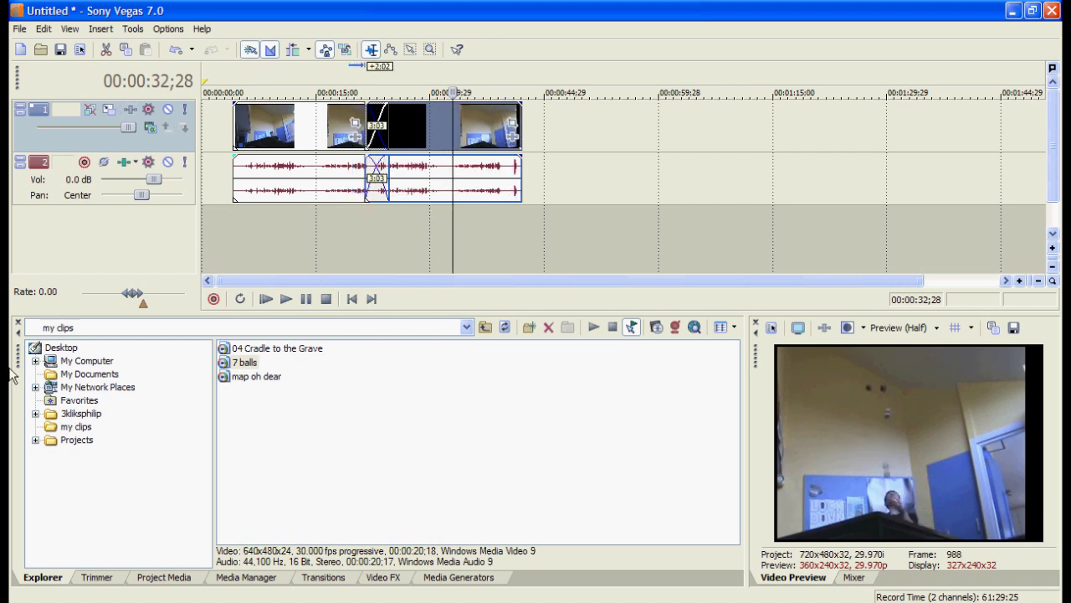
click(263, 349)
Drop 04 Cradle to the Grave onto a new track and play it back from about 7 seconds.
drag(283, 347, 210, 238)
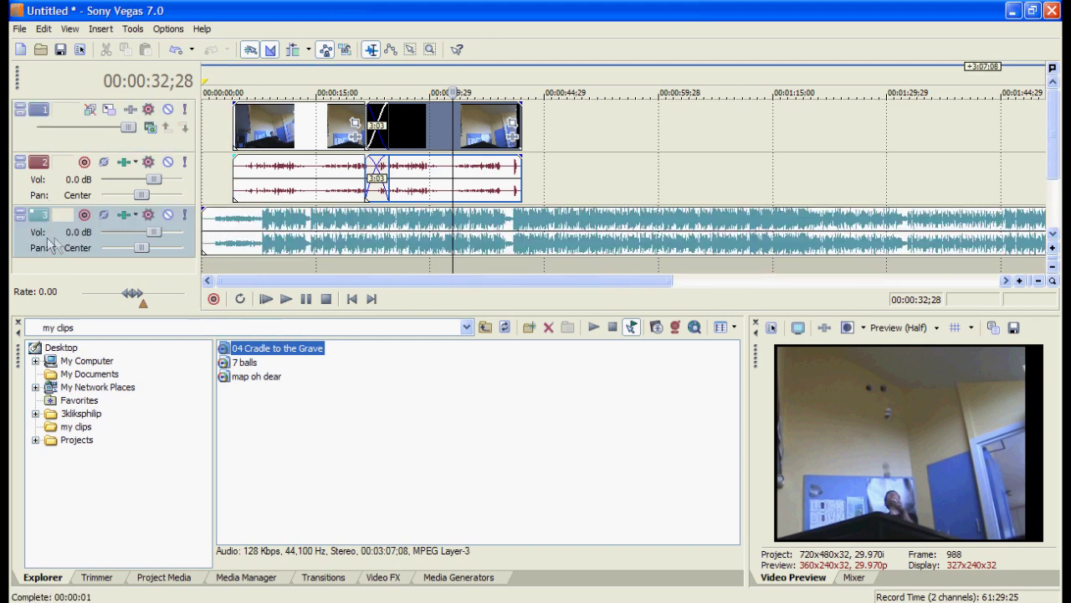
click(269, 173)
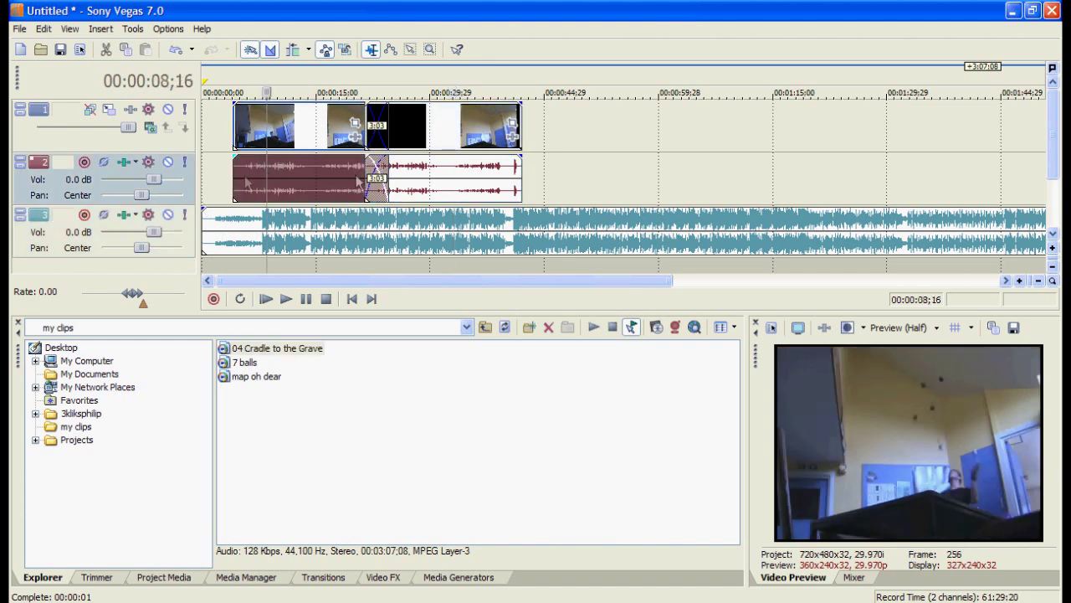
click(283, 119)
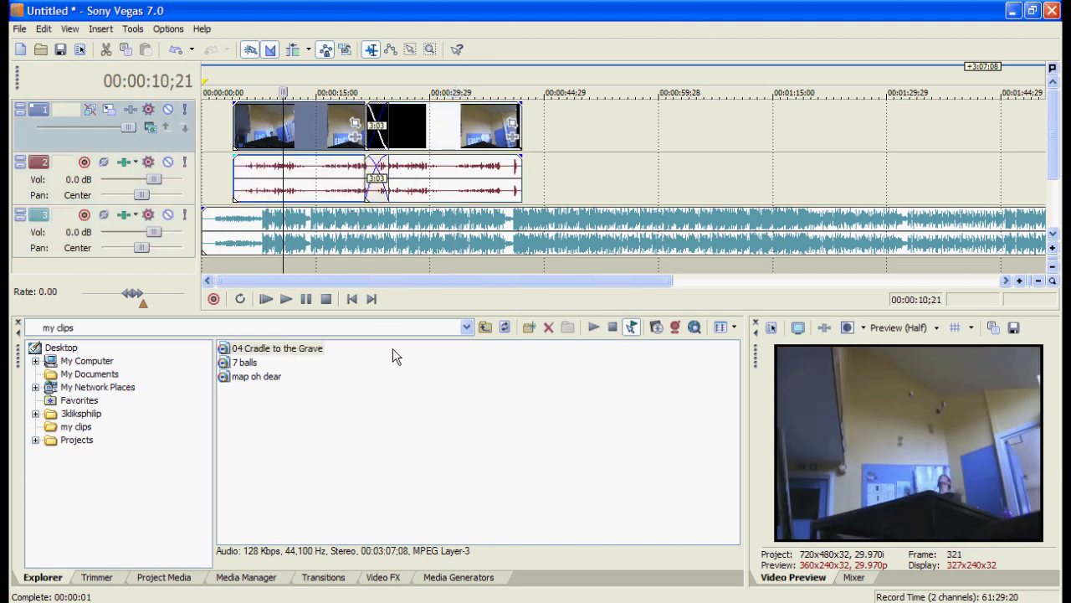
click(258, 266)
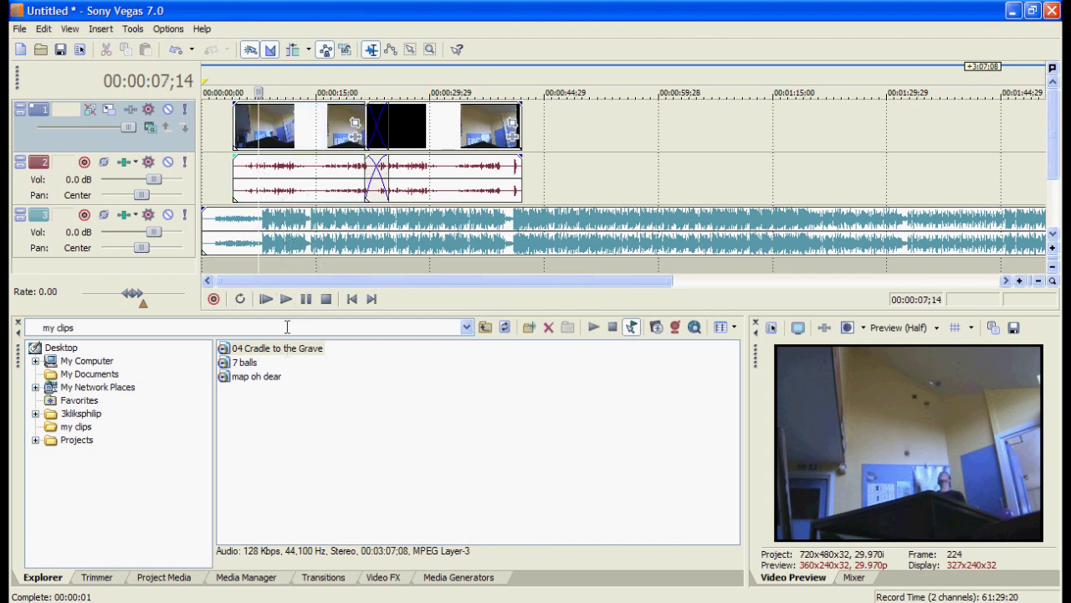
click(285, 299)
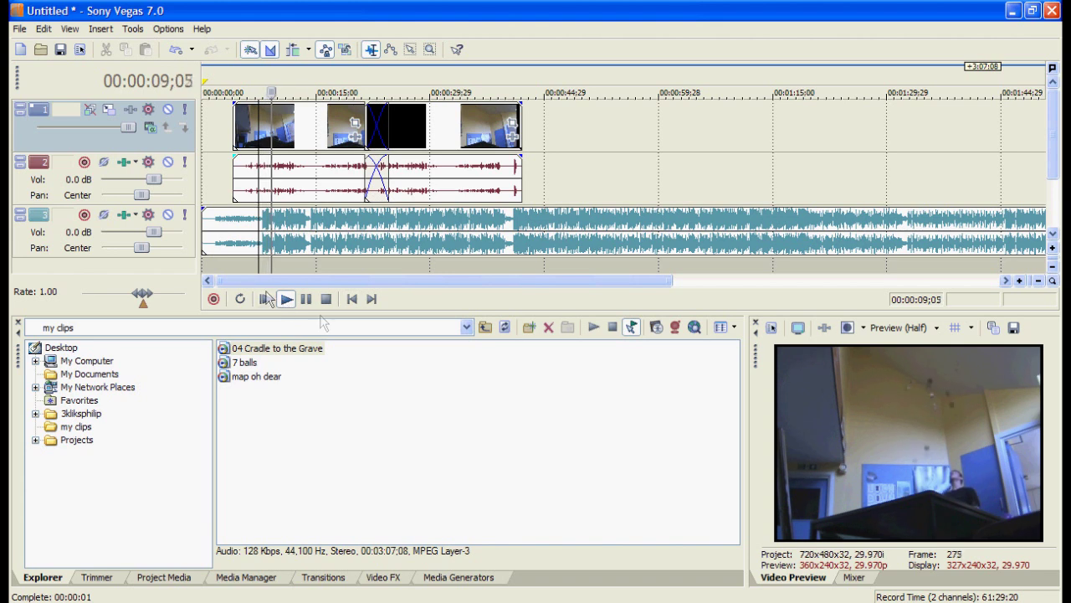
click(305, 298)
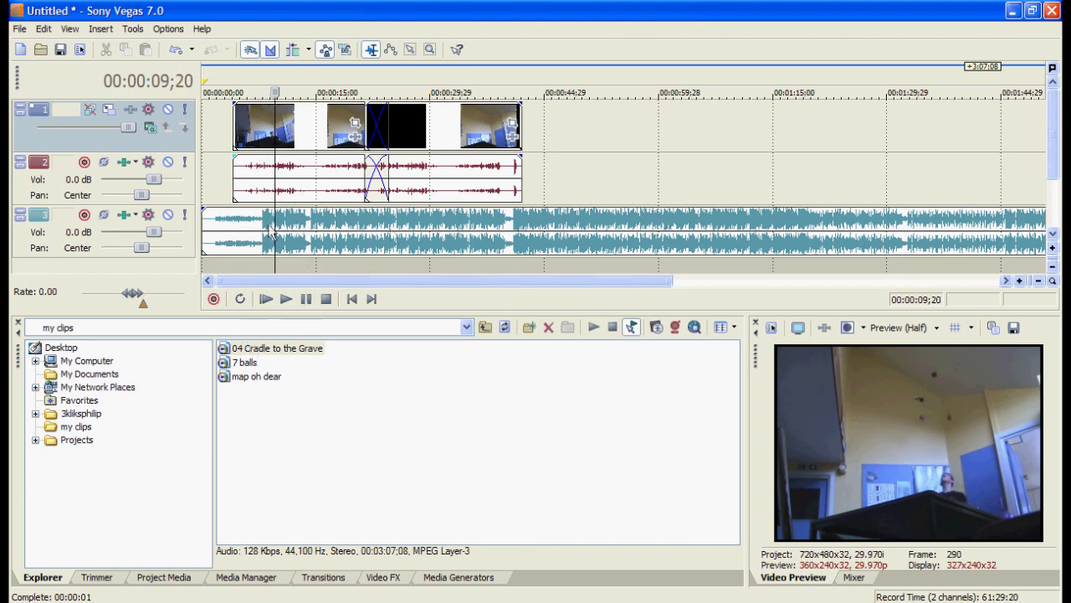
Mute track 2's original audio, keep the video track on, and play back to confirm only music.
click(168, 164)
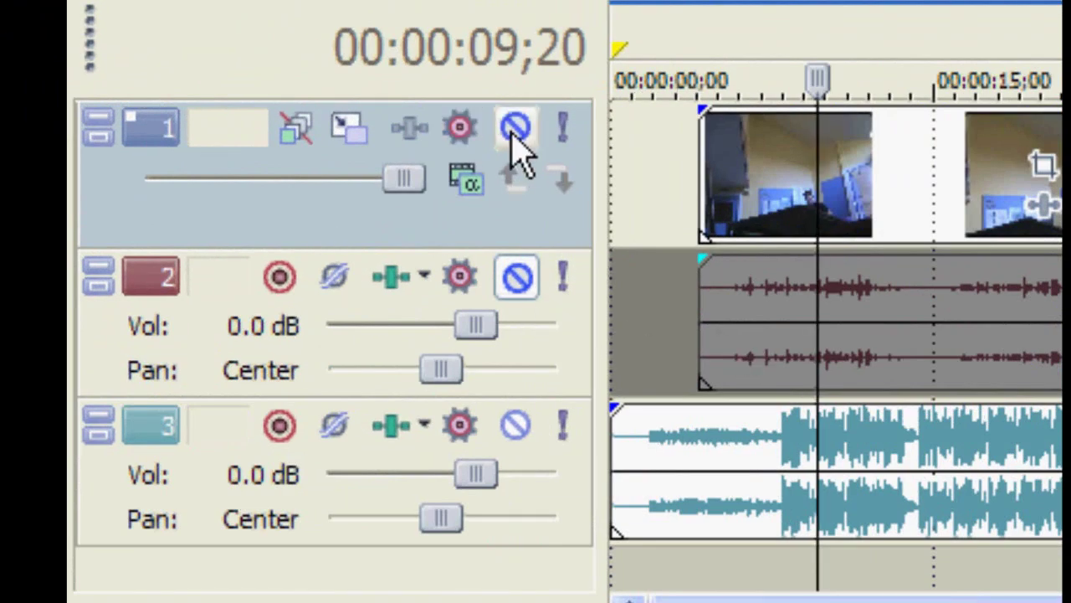
click(515, 127)
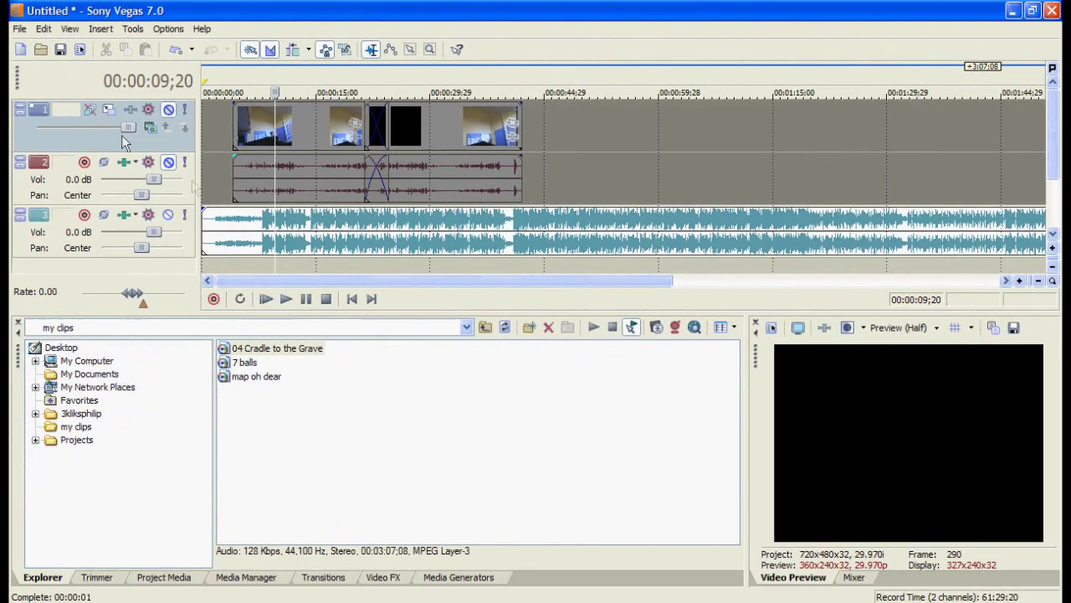
click(167, 110)
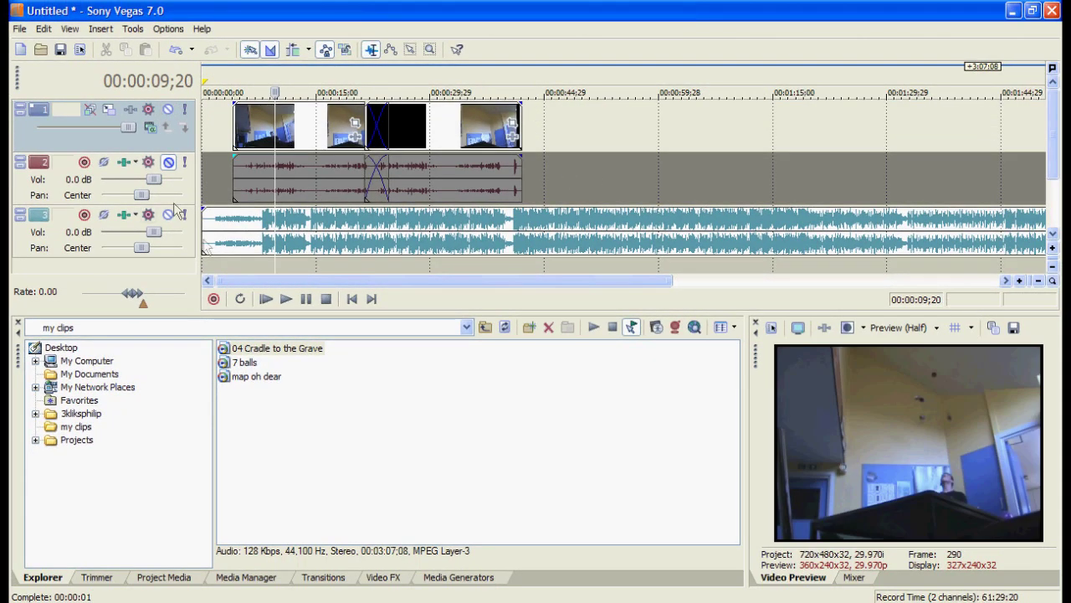
click(285, 297)
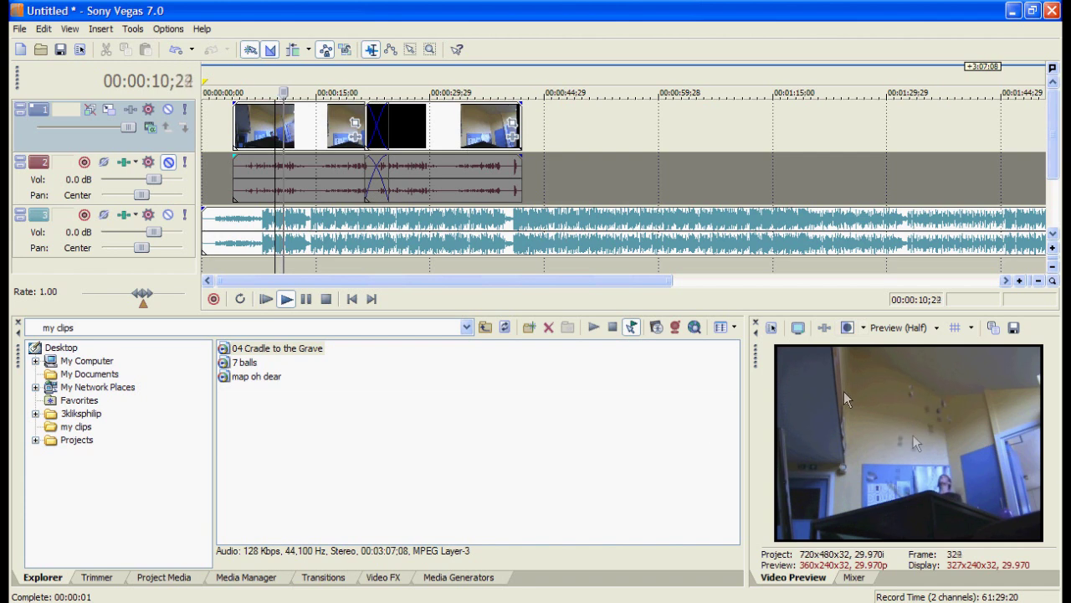
click(306, 298)
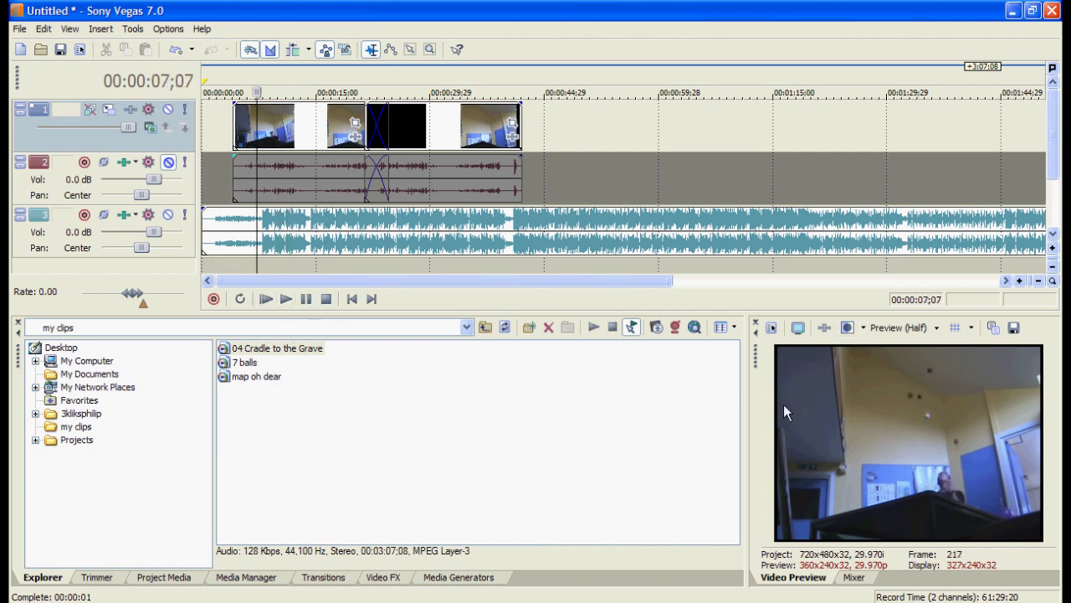
click(286, 299)
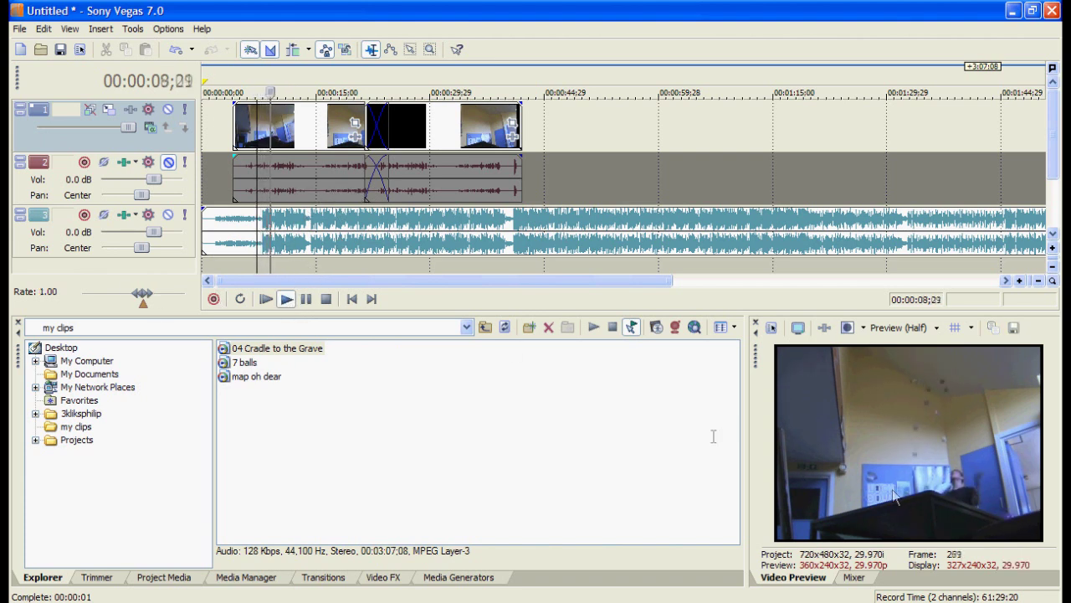
click(285, 299)
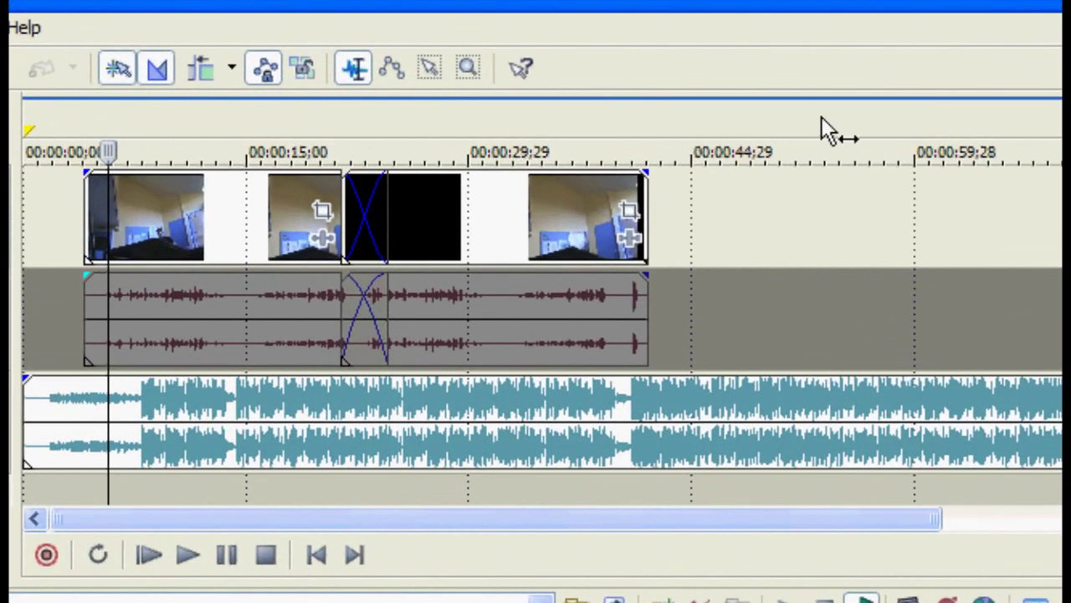
Drag a loop region in the loop bar and fit it to the 7 balls clips' start and end.
drag(820, 131, 316, 113)
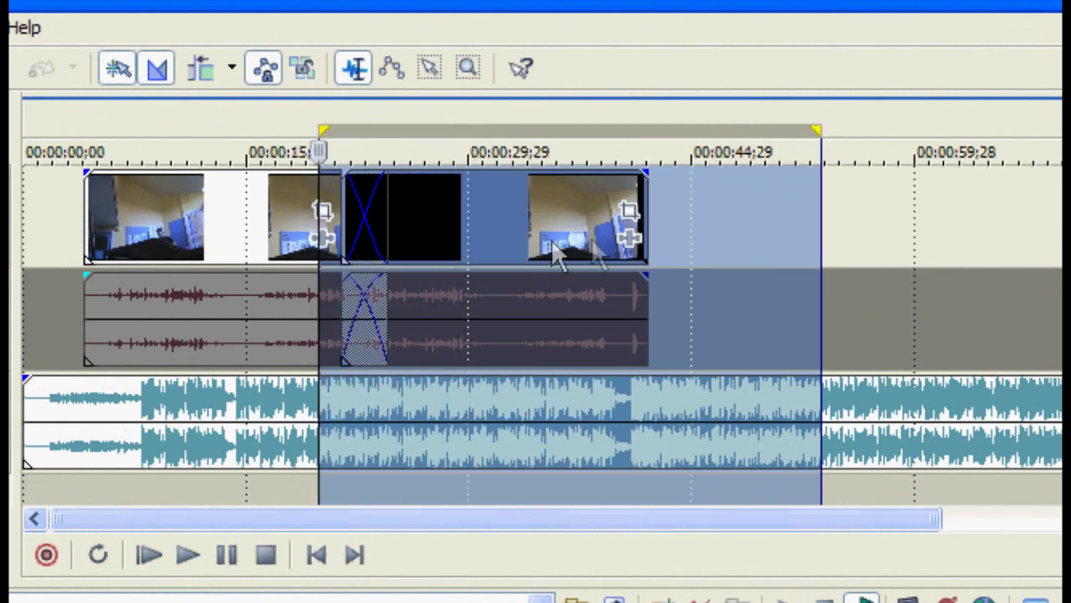
drag(85, 128, 641, 120)
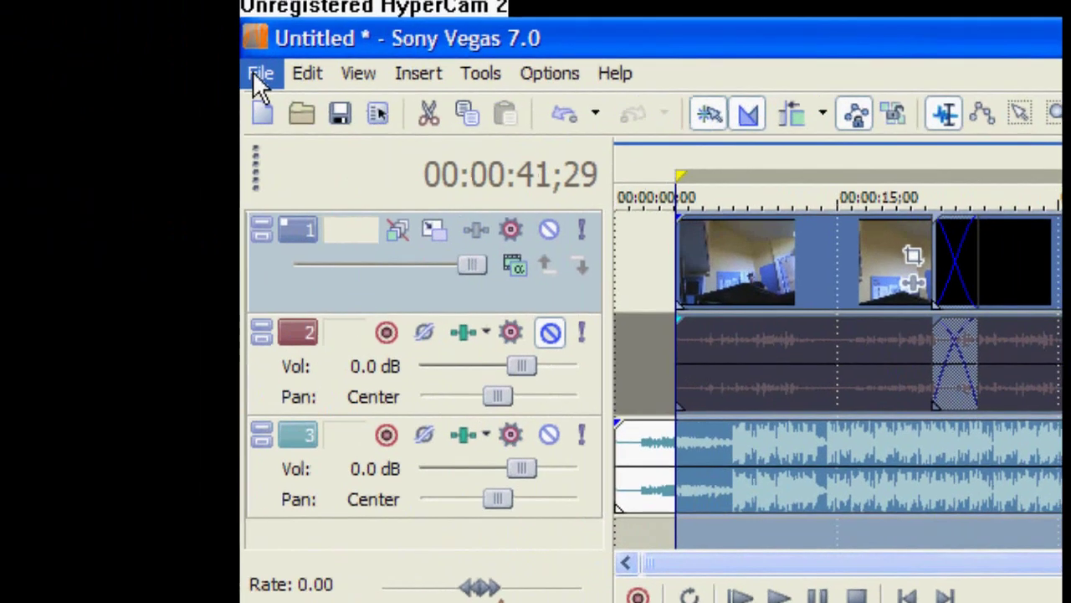
Name the render output 'juggling' and keep Windows Media Video V9 as the file type.
click(255, 77)
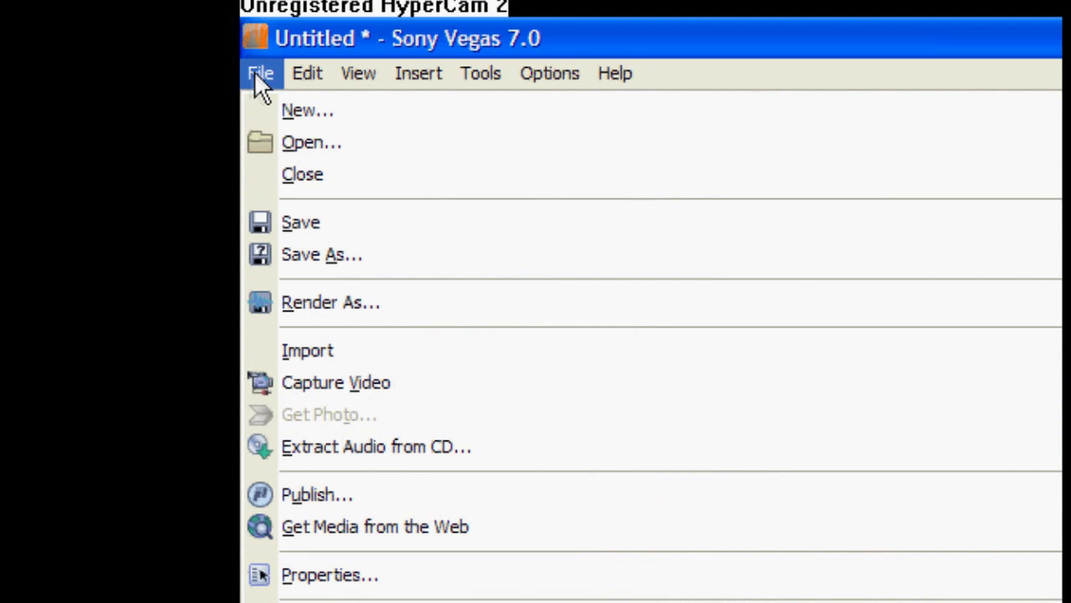
click(366, 303)
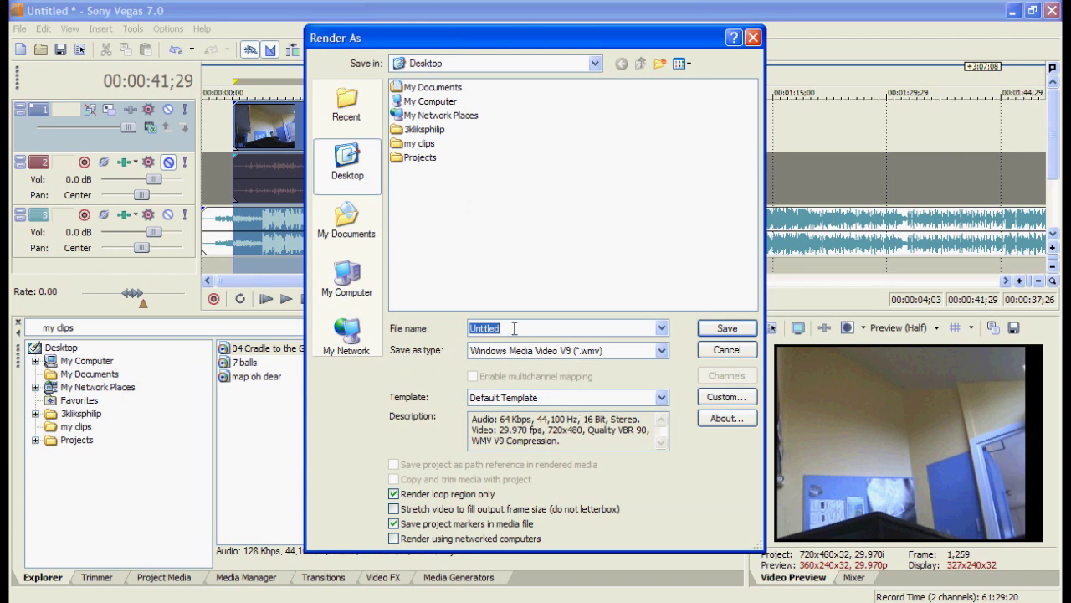
text(juggling)
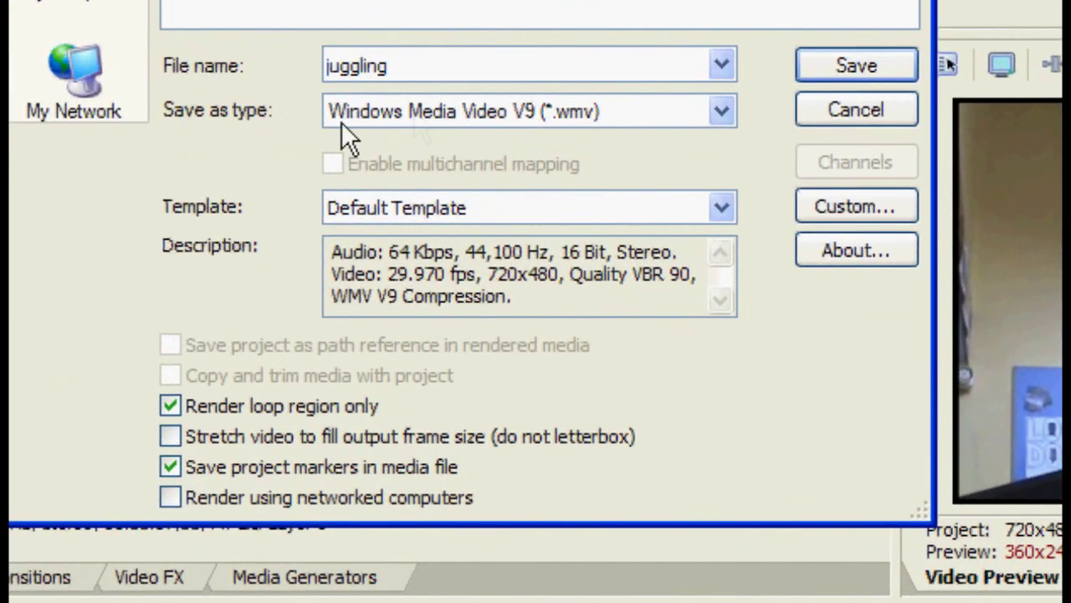
click(428, 111)
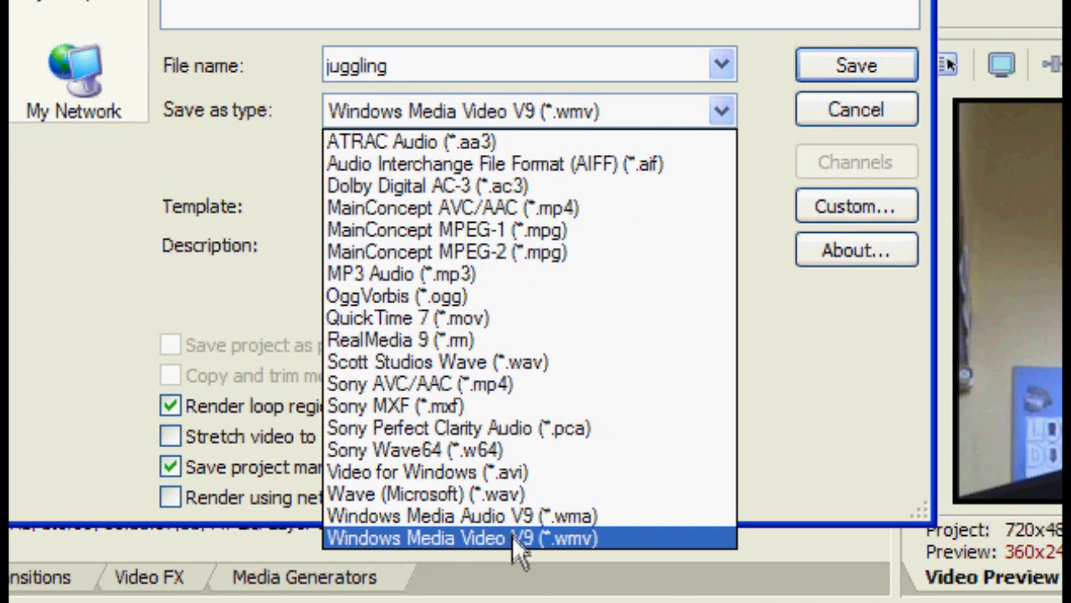
click(607, 542)
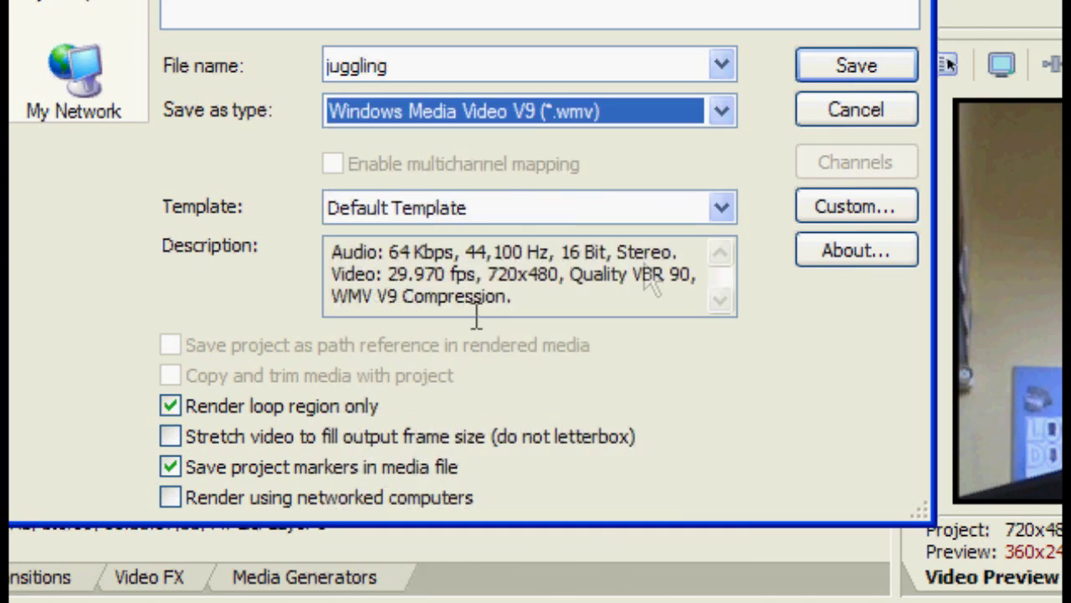
click(509, 210)
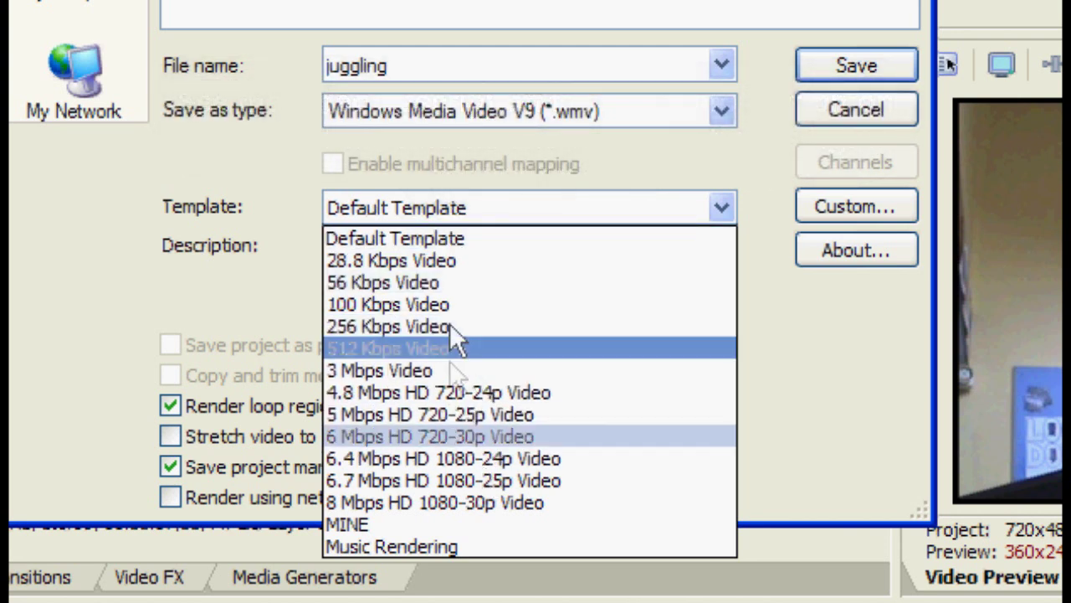
Choose the '4.8 Mbps HD 720-24p Video' template with 'Render loop region only' kept checked.
click(446, 390)
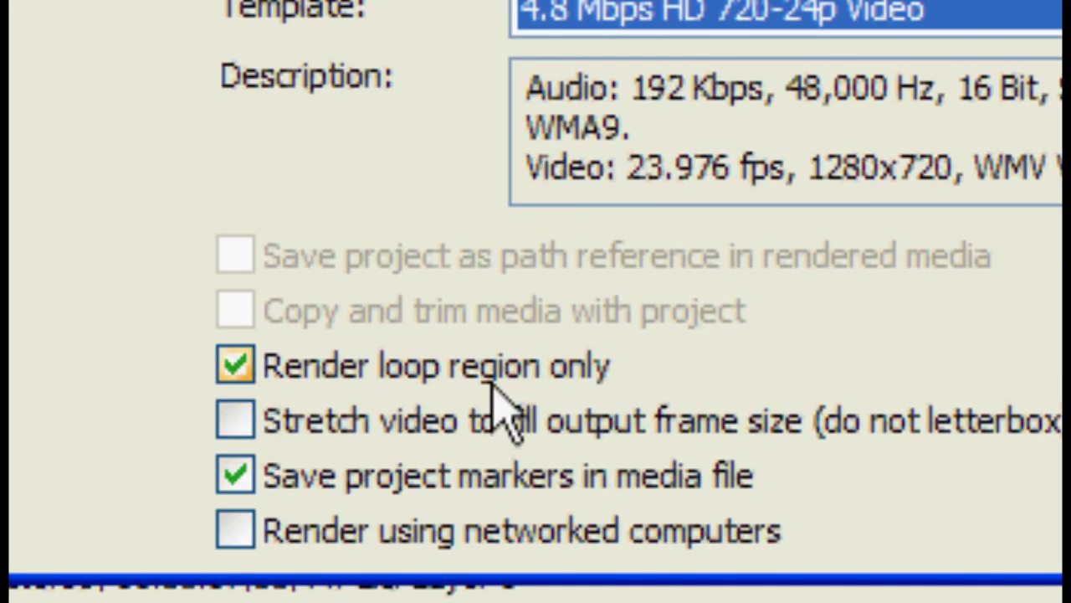
click(302, 368)
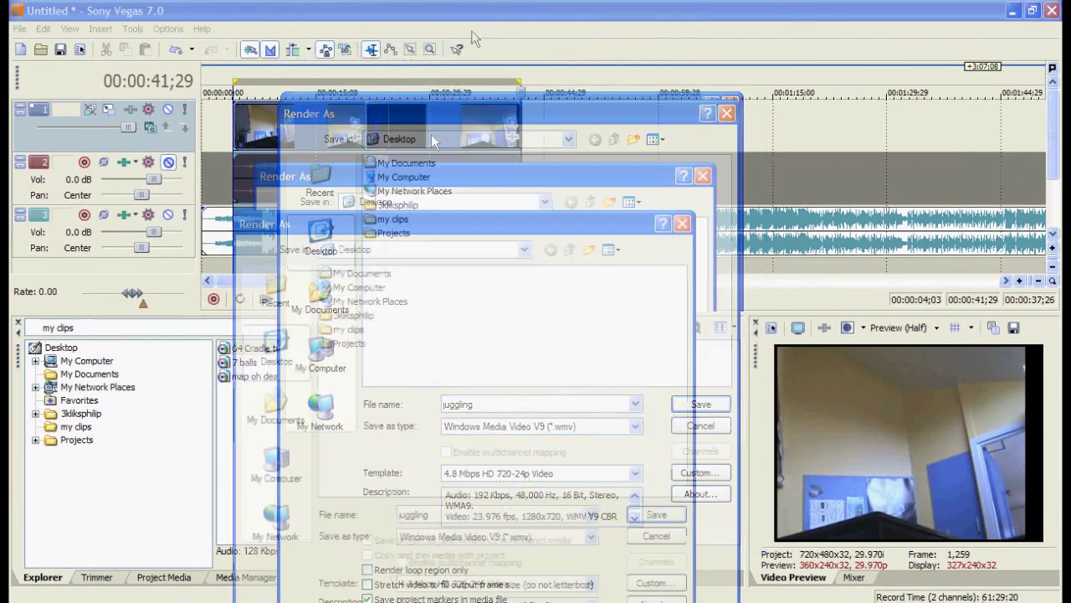
drag(471, 30, 382, 328)
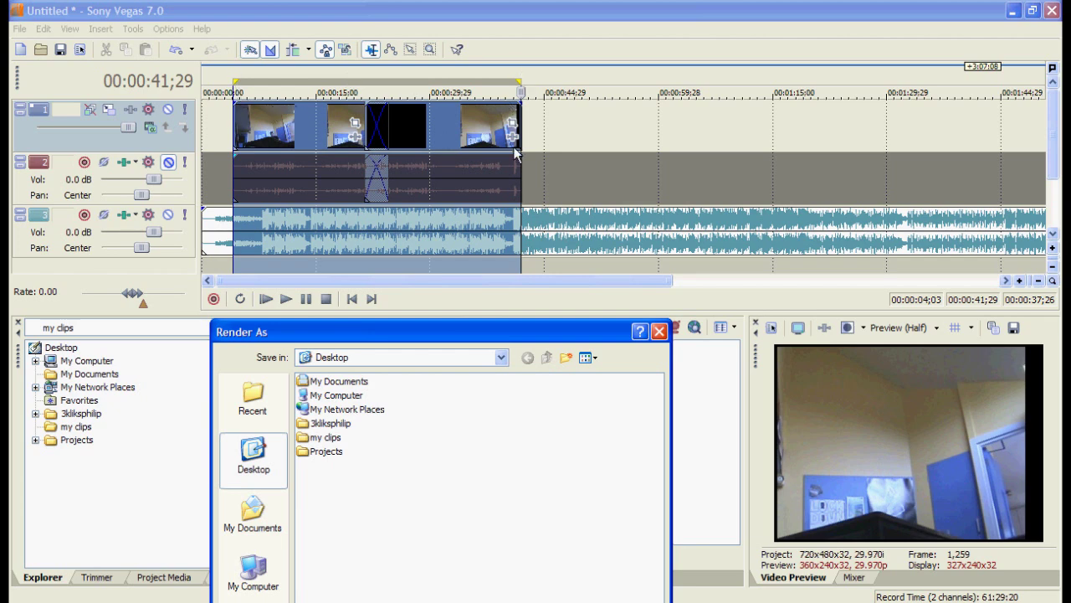
drag(443, 332, 445, 48)
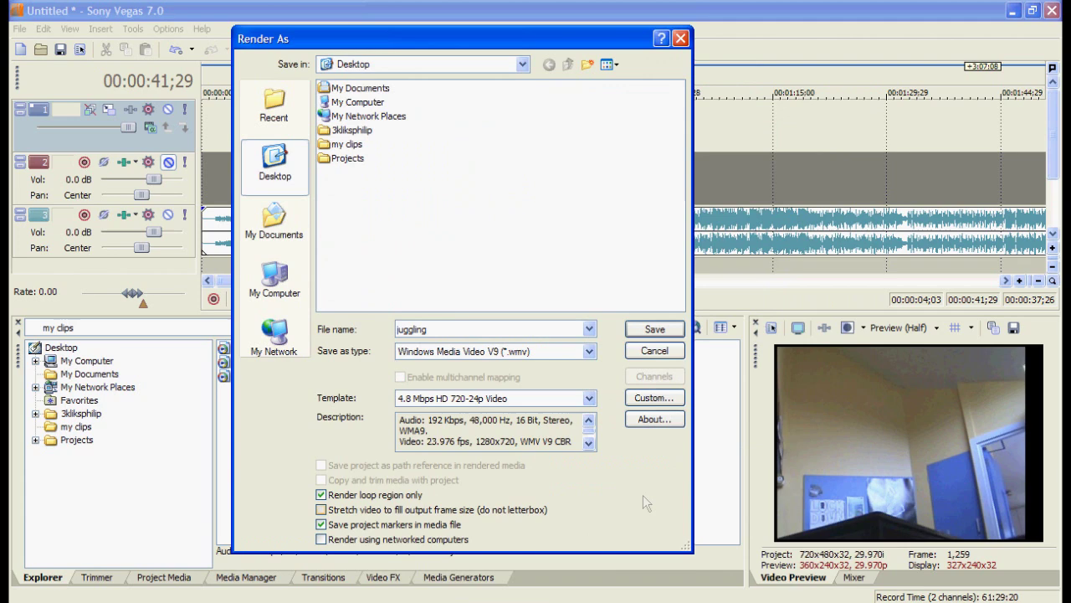